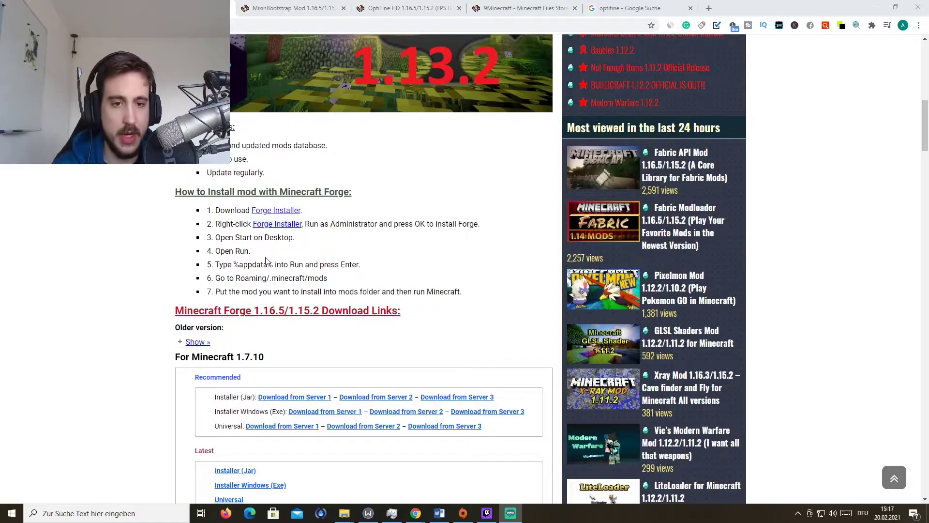
# Download the Forge 1.16.5 installer from Server 1 and close the ad tab it opened
pyautogui.scroll(12, 265, 262)
pyautogui.scroll(-10, 288, 217)
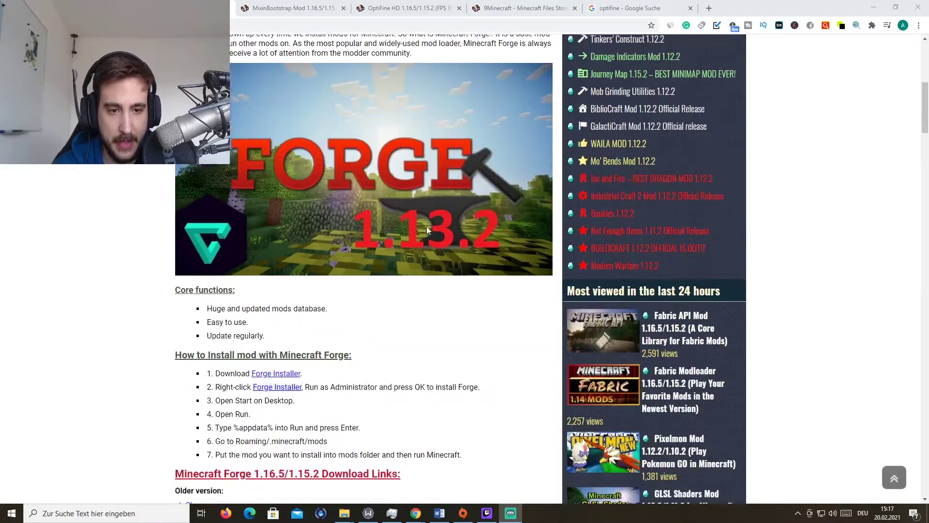
pyautogui.scroll(-7, 426, 229)
pyautogui.scroll(-20, 293, 188)
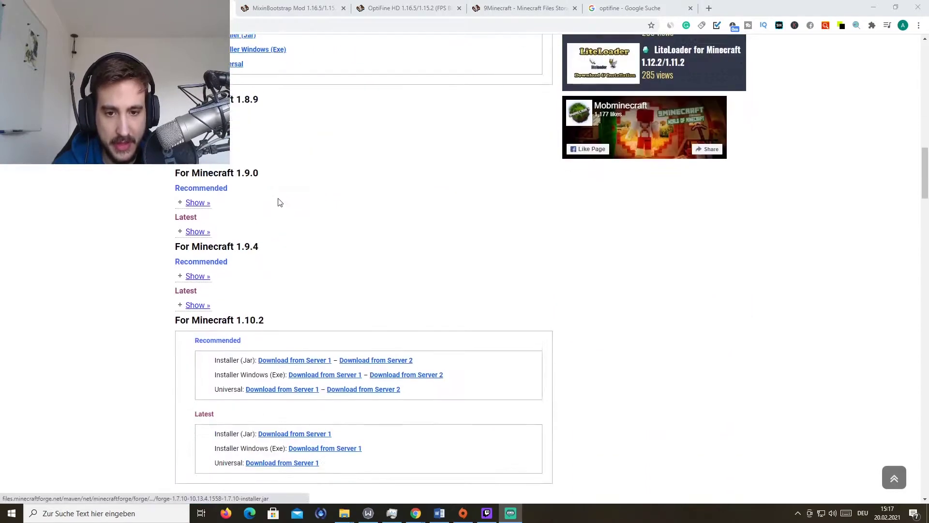
pyautogui.scroll(-8, 305, 254)
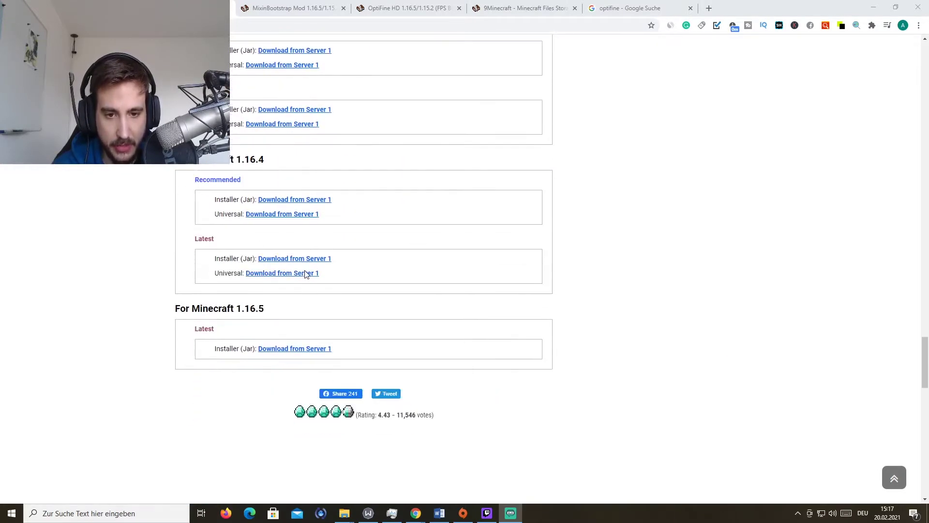
pyautogui.scroll(1, 311, 269)
pyautogui.scroll(-2, 322, 315)
pyautogui.click(300, 301)
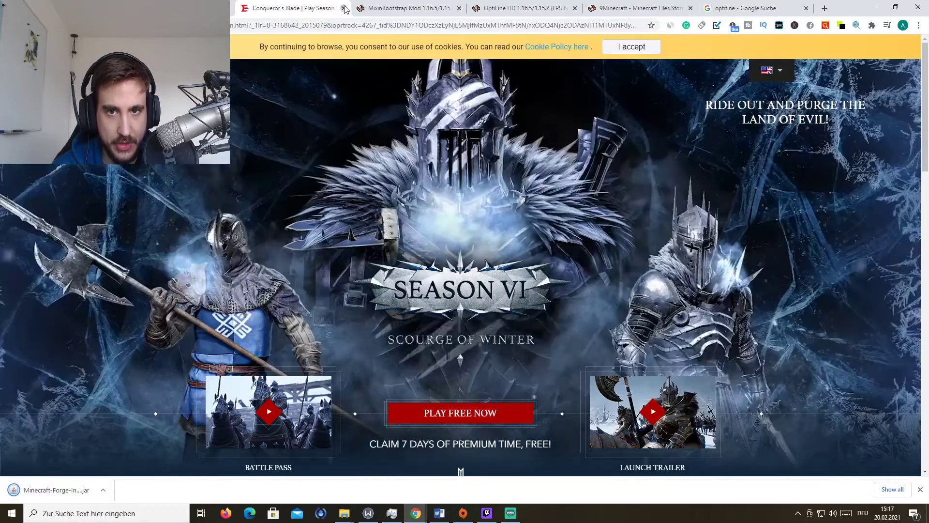
pyautogui.click(343, 8)
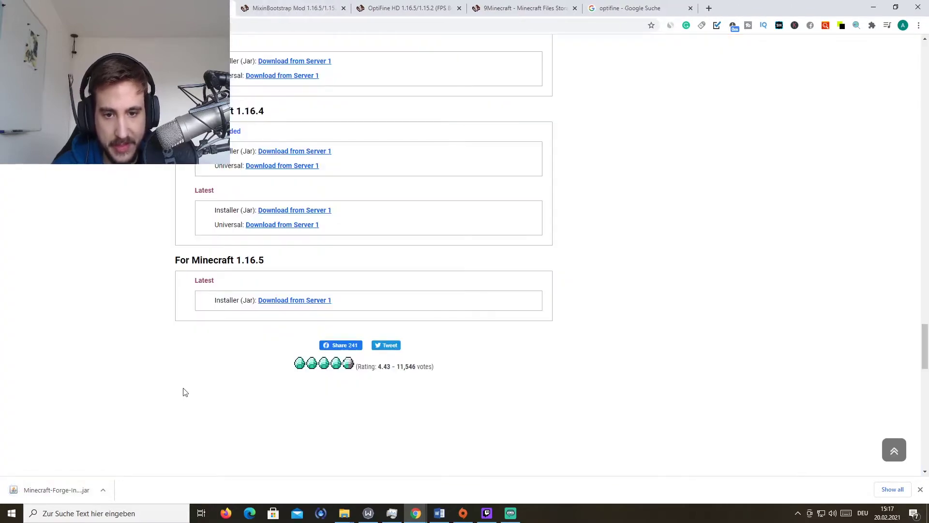
# Launch the downloaded Forge installer jar from the download shelf
pyautogui.scroll(20, 184, 391)
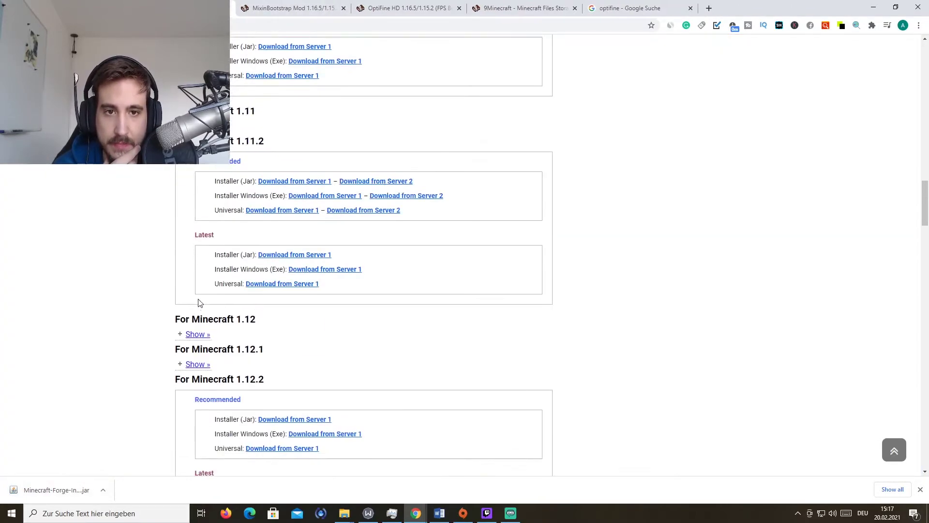
pyautogui.scroll(20, 198, 302)
pyautogui.click(68, 489)
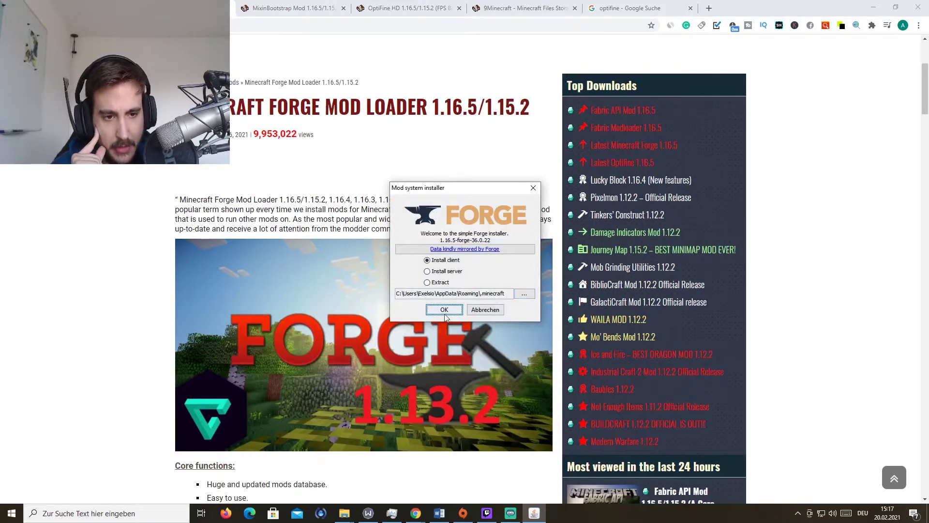
# Start installing the 1.16.5-forge-36.0.22 client, then bring up the OptiFine HD page in Chrome
pyautogui.click(443, 310)
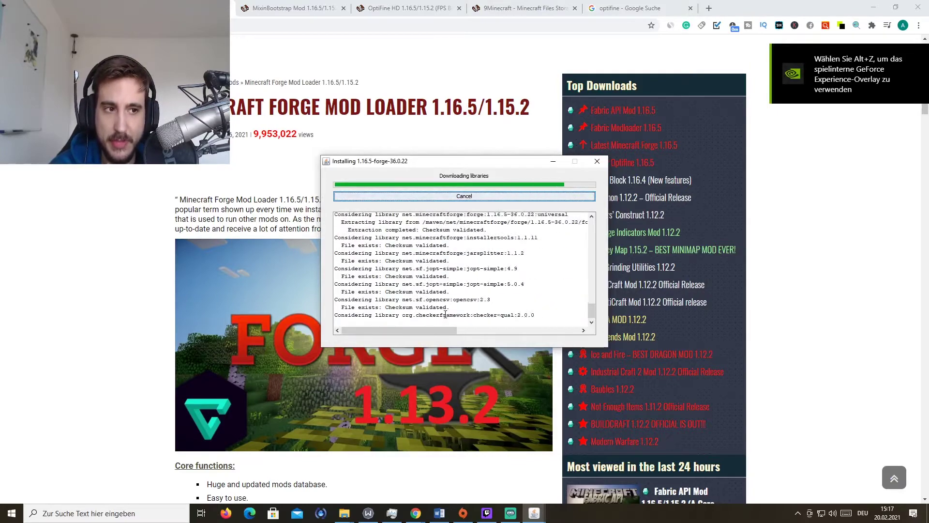
pyautogui.scroll(5, 290, 266)
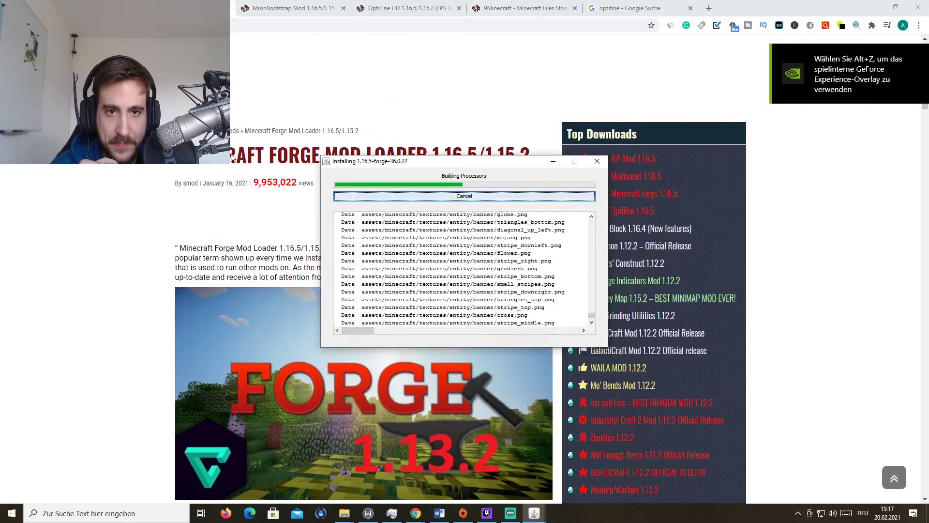
pyautogui.click(401, 5)
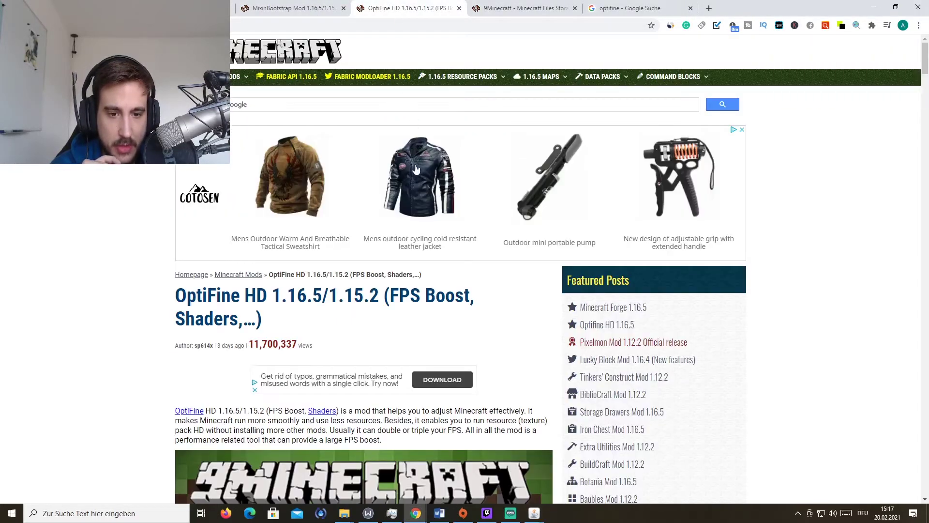
# Download OptiForge-Mod-1.16.5.jar through the 1.16.5 Server 1 link on the OptiFine HD page
pyautogui.click(510, 5)
pyautogui.click(354, 7)
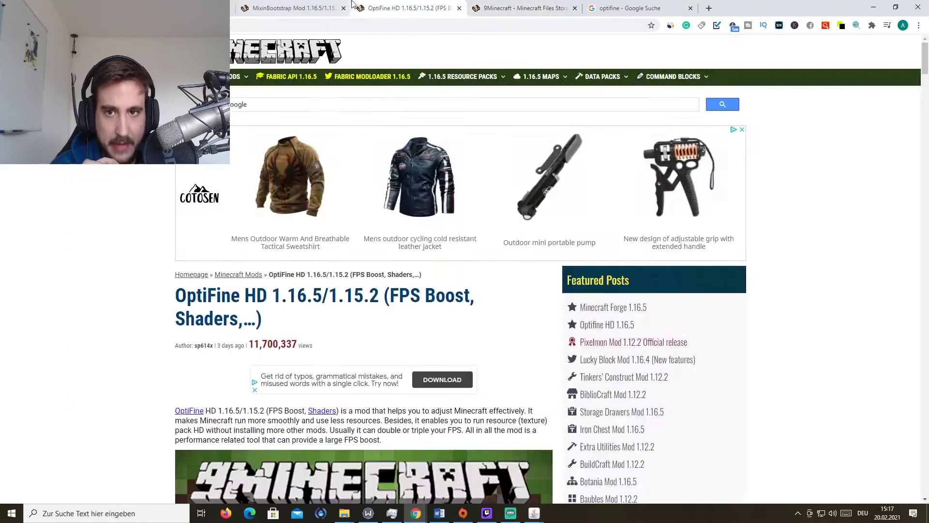
pyautogui.scroll(-20, 306, 321)
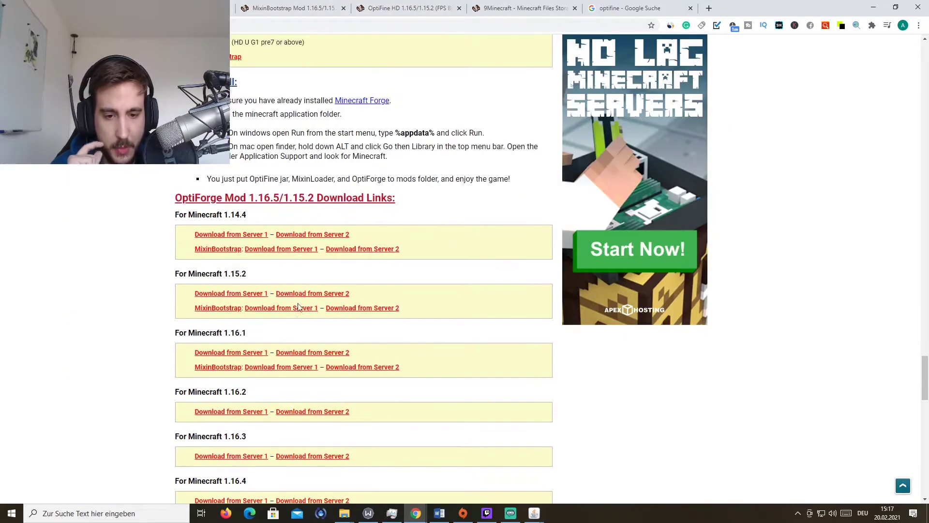
pyautogui.scroll(6, 306, 321)
pyautogui.scroll(-1, 287, 309)
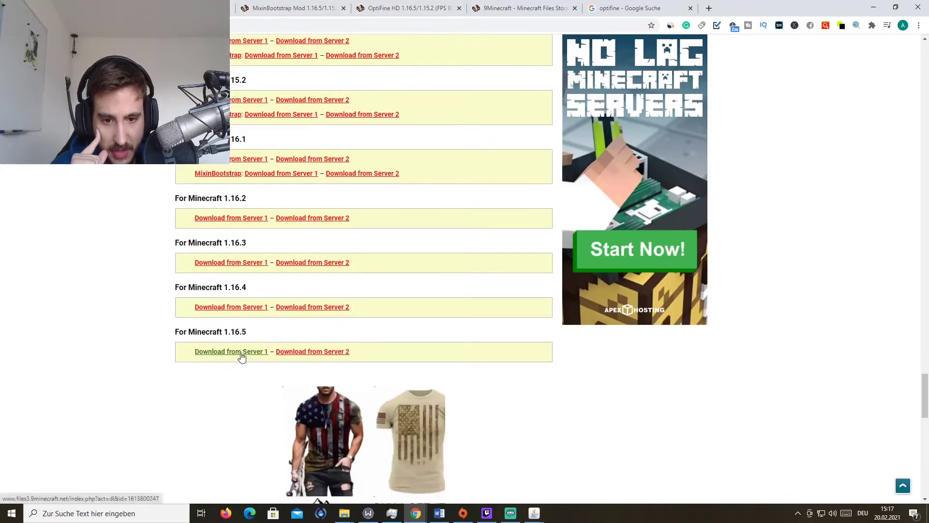
pyautogui.click(241, 355)
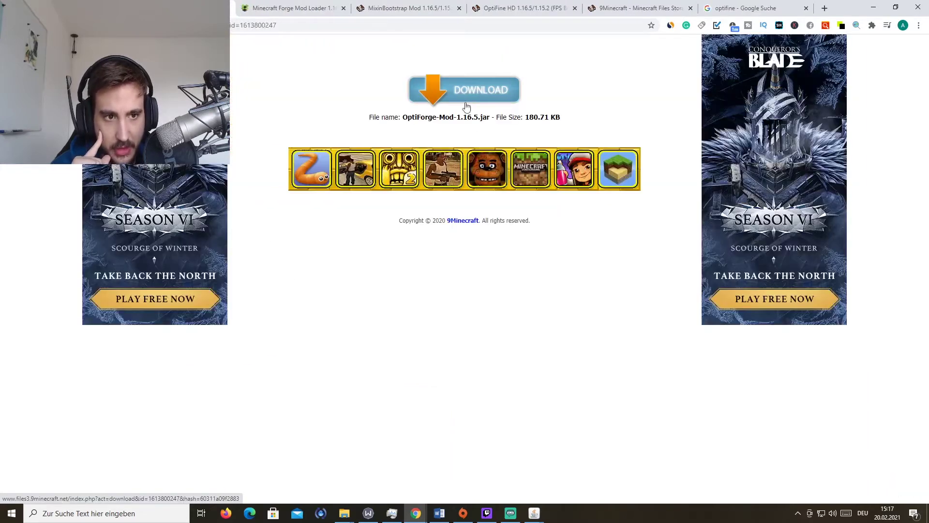
pyautogui.click(463, 95)
# Check the Forge install progress and keep the OptiForge jar despite the safety warning
pyautogui.moveTo(534, 513)
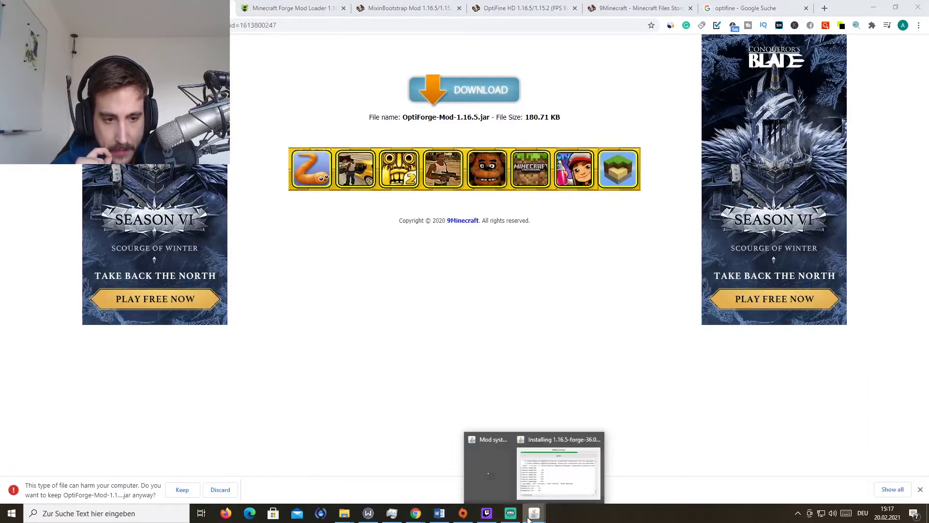
pyautogui.click(564, 489)
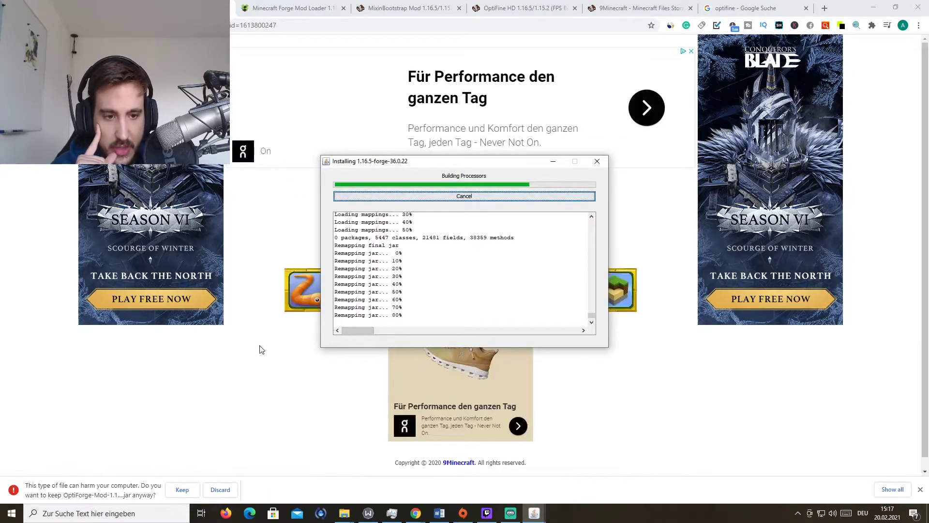
pyautogui.click(182, 490)
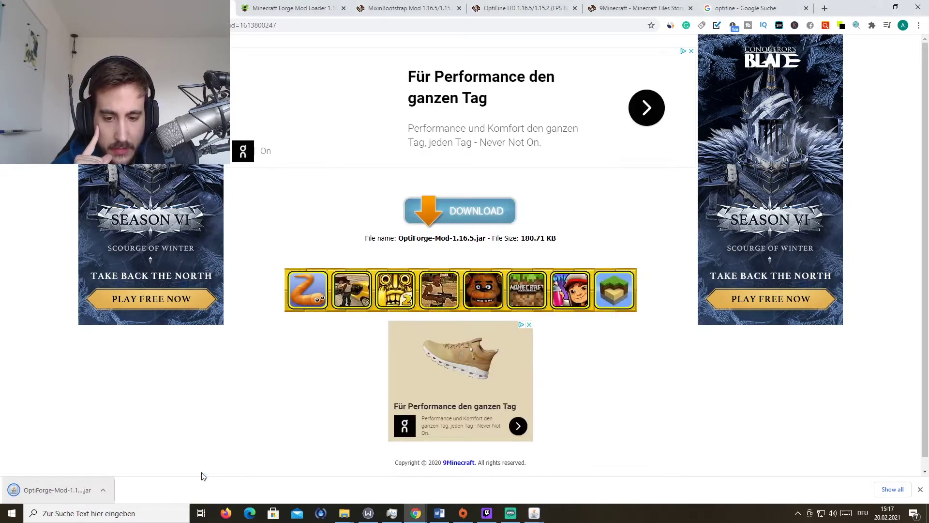
pyautogui.click(294, 8)
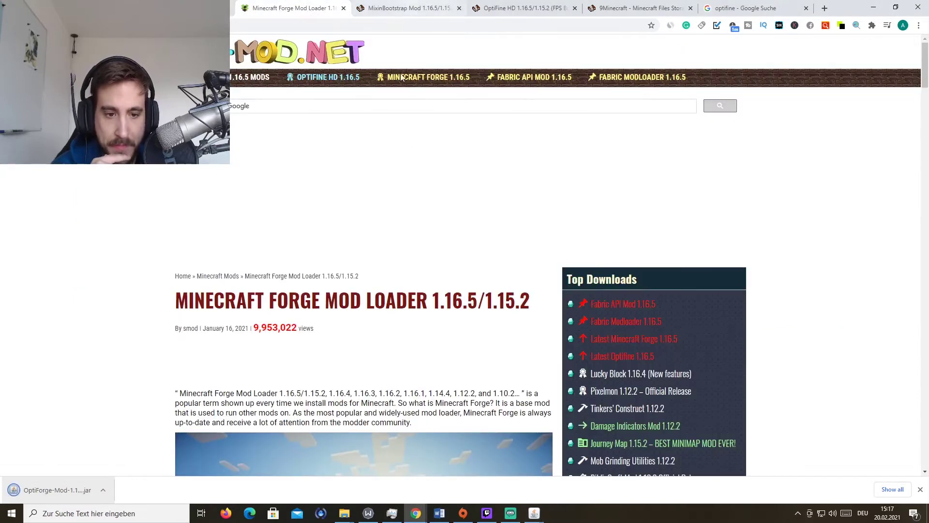
# Download MixinBootstrap-Mod-1.16.5.jar through the 1.16.5 Server 1 link on its mod page
pyautogui.click(409, 8)
pyautogui.scroll(-1, 417, 278)
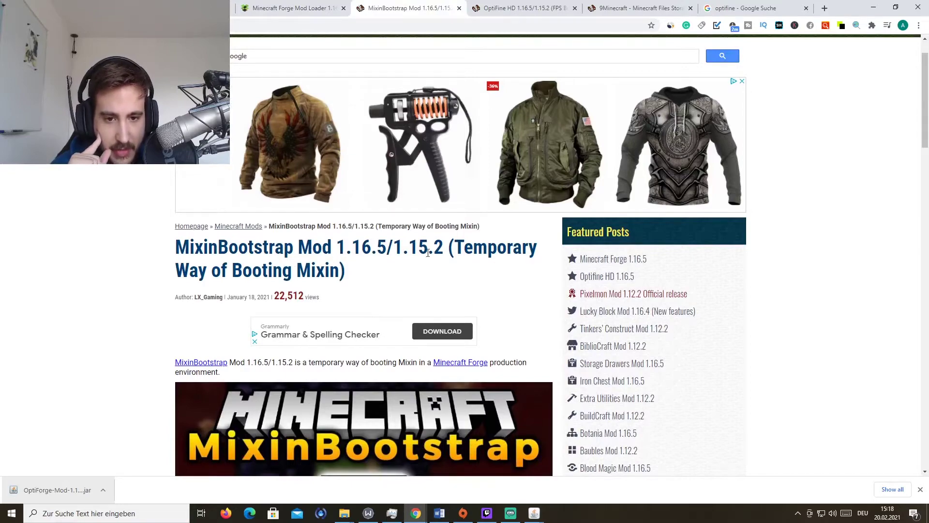
pyautogui.scroll(-15, 428, 252)
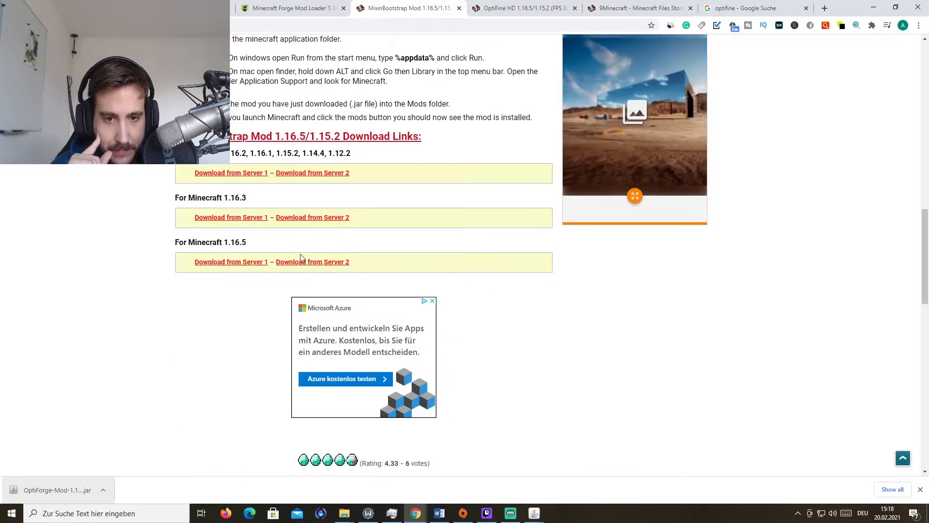
pyautogui.scroll(1, 300, 256)
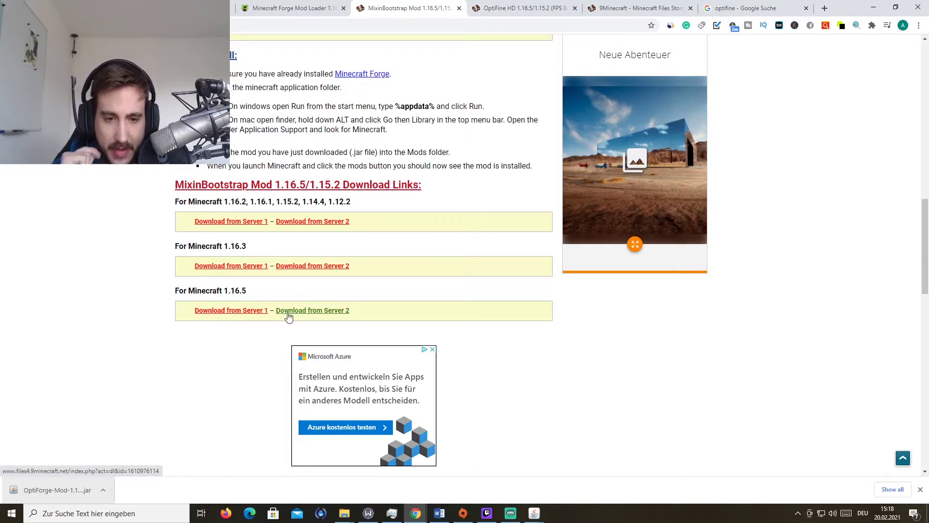
pyautogui.scroll(8, 245, 319)
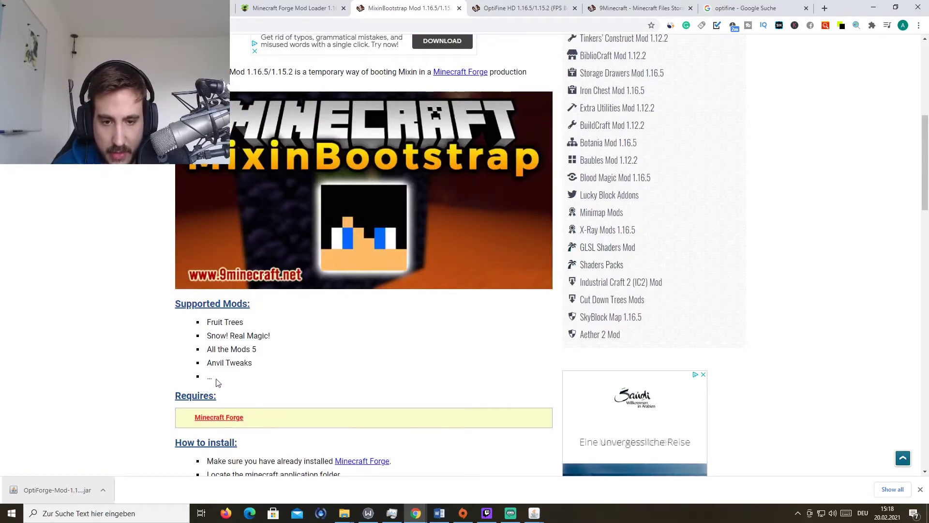
pyautogui.scroll(-12, 216, 383)
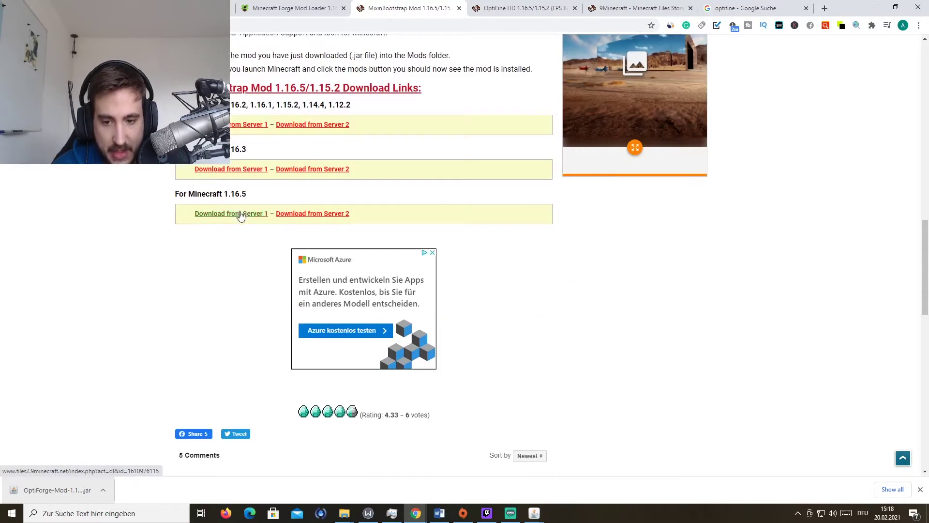
pyautogui.click(240, 216)
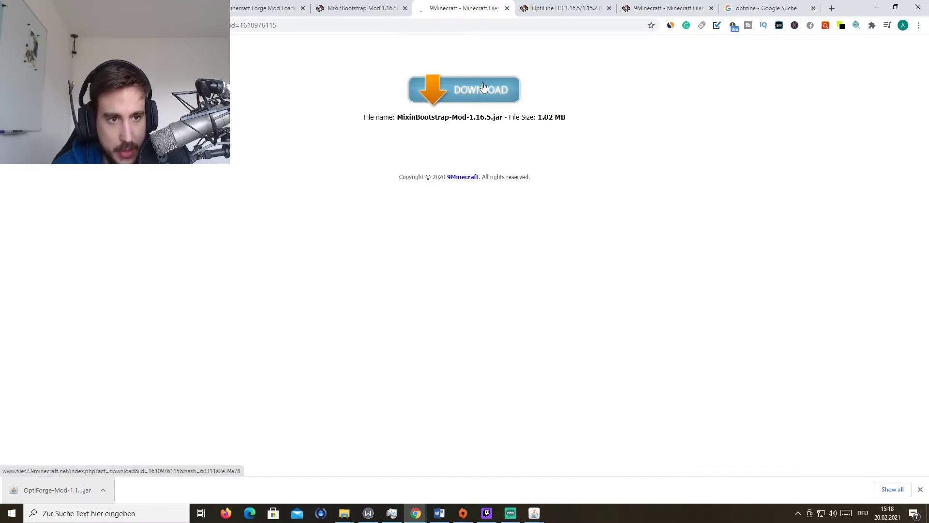
pyautogui.click(483, 88)
# Keep the MixinBootstrap jar and confirm the Forge 1.16.5 client installed successfully
pyautogui.click(182, 490)
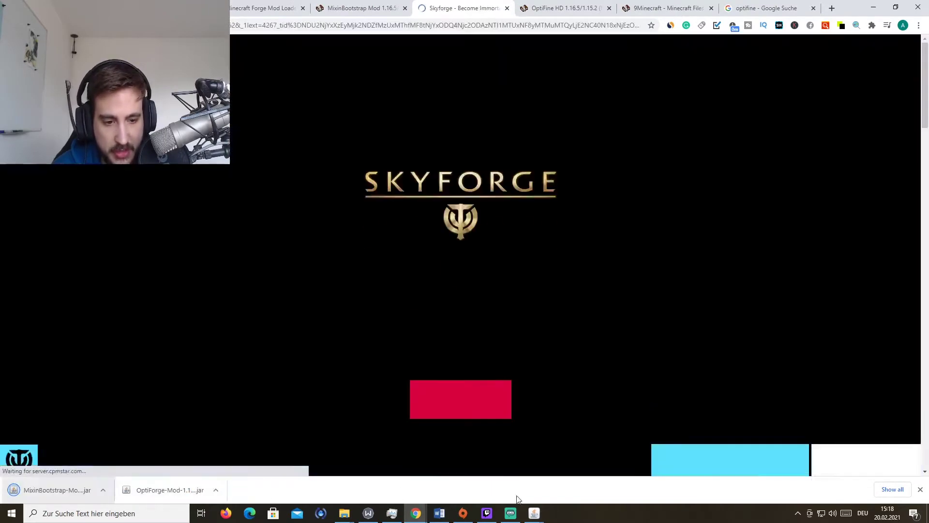
pyautogui.click(562, 470)
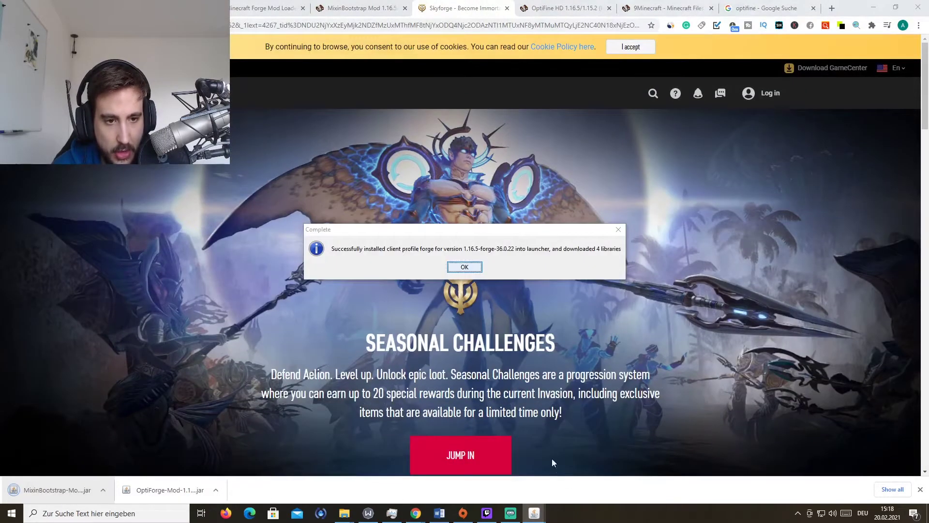
pyautogui.click(462, 268)
# Search Windows for 'minecraft' and launch the Minecraft app from the results
pyautogui.click(269, 4)
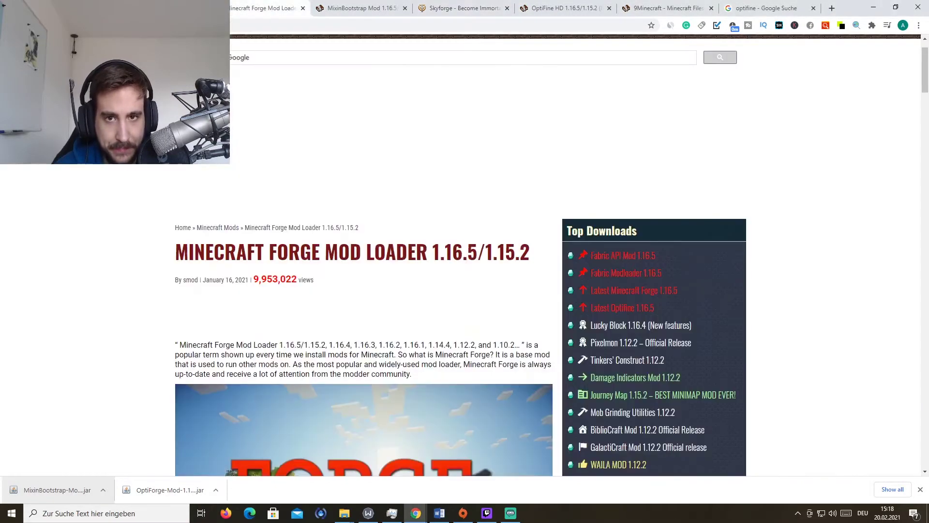
pyautogui.click(668, 7)
pyautogui.click(107, 514)
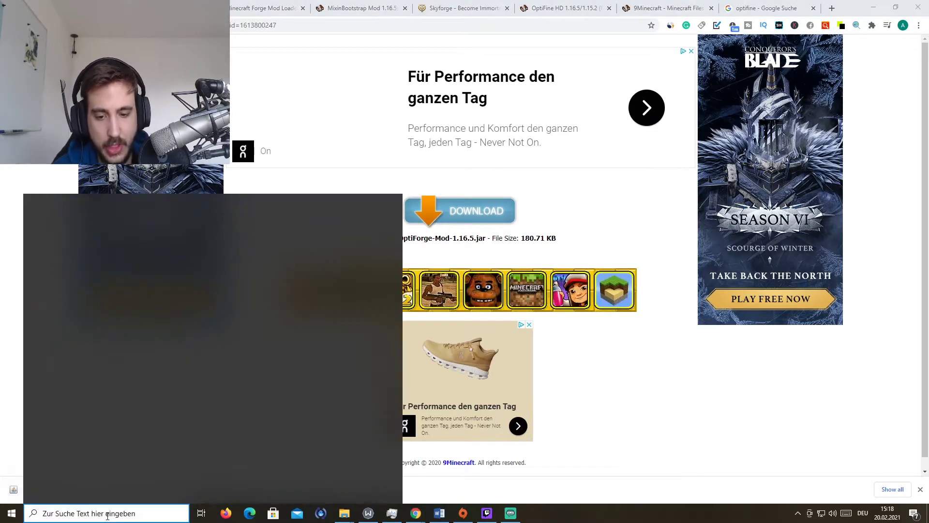
pyautogui.write('m,')
pyautogui.press('BackSpace')
pyautogui.write('inecraft')
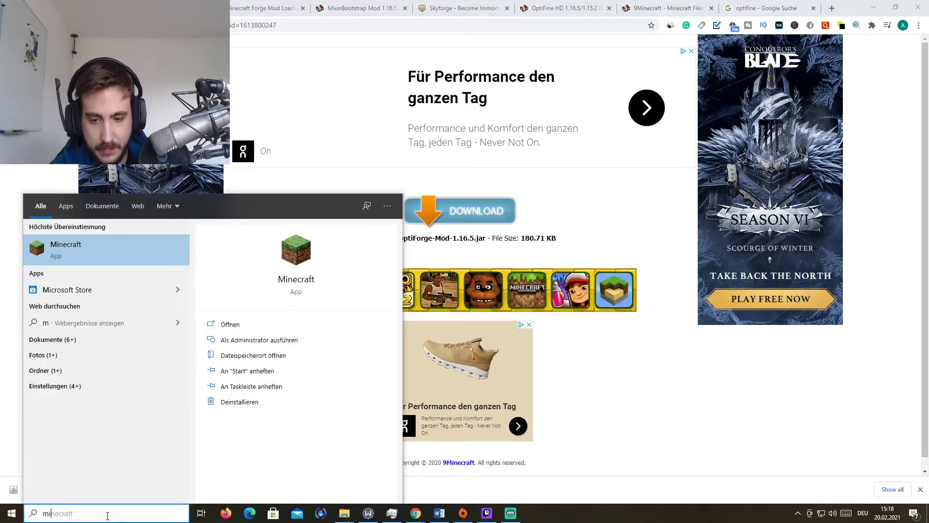
pyautogui.click(101, 251)
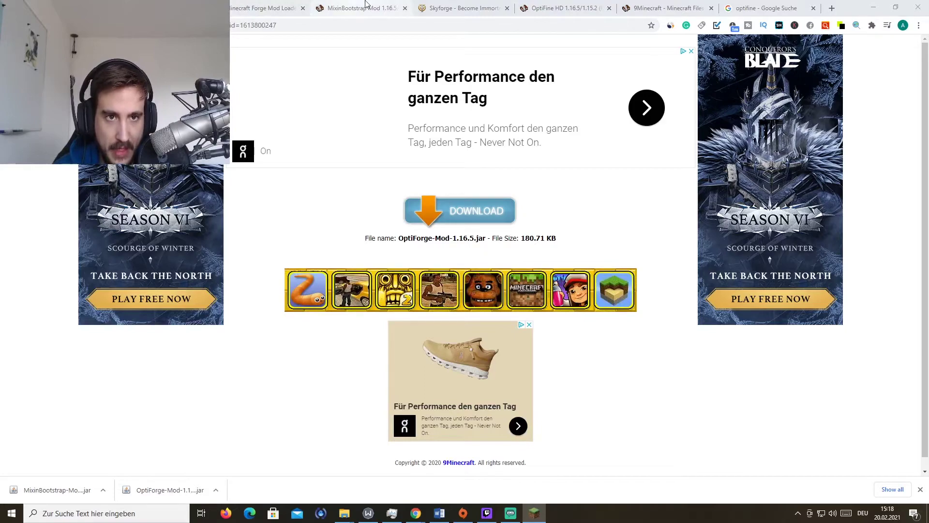
# Download OptiFine_1.16.5_HD_U_G6.jar via Server 1 and move the launcher window higher
pyautogui.click(564, 8)
pyautogui.scroll(-2, 404, 239)
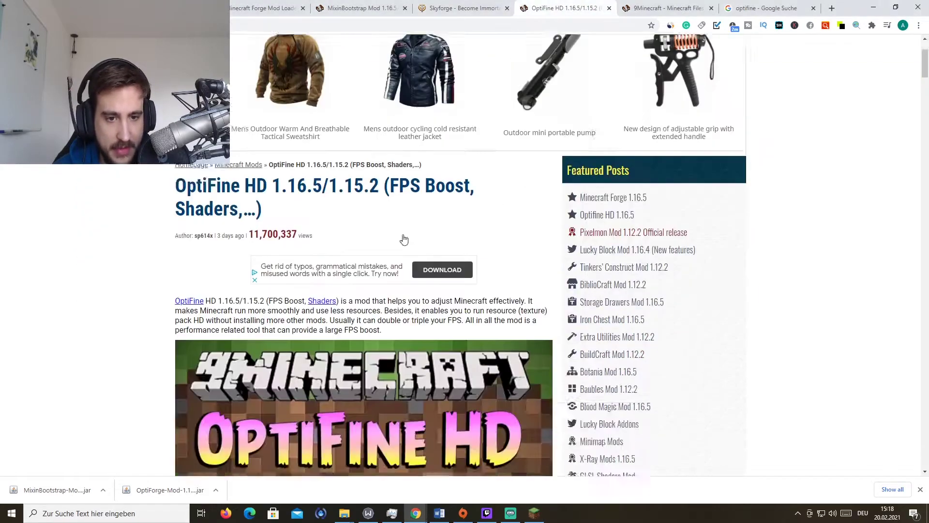
pyautogui.scroll(-12, 404, 239)
pyautogui.scroll(5, 381, 244)
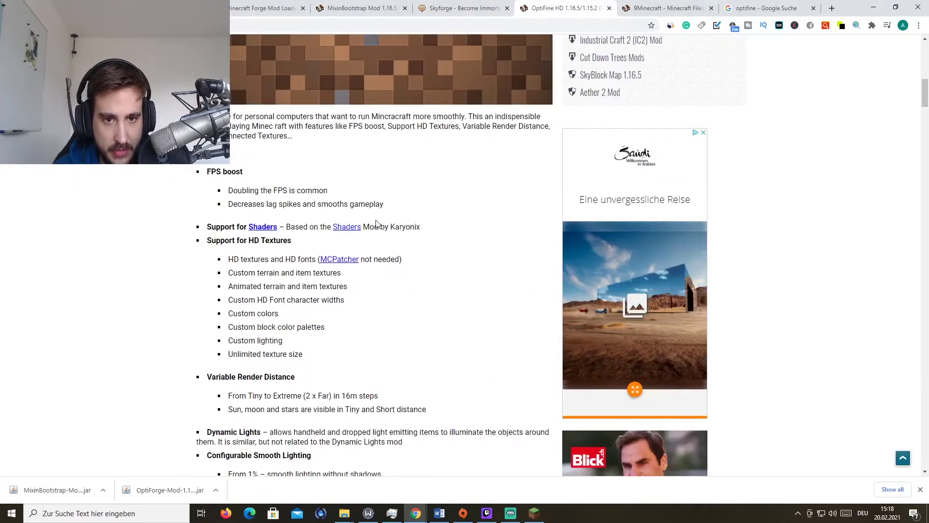
pyautogui.scroll(-20, 376, 224)
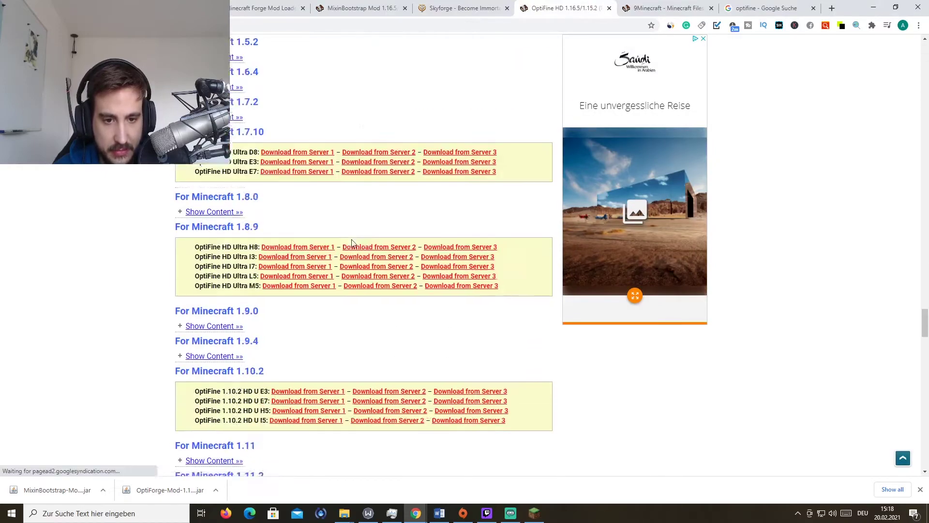
pyautogui.scroll(-20, 352, 242)
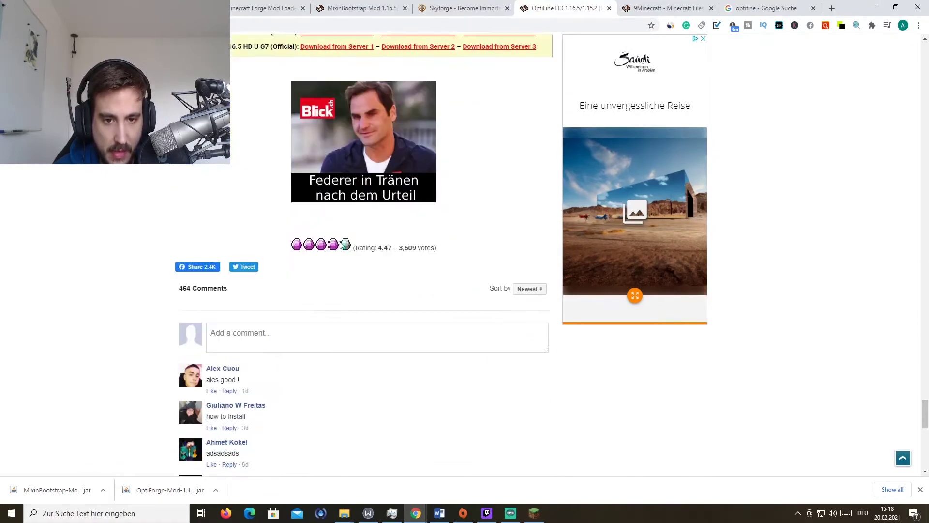
pyautogui.scroll(3, 344, 237)
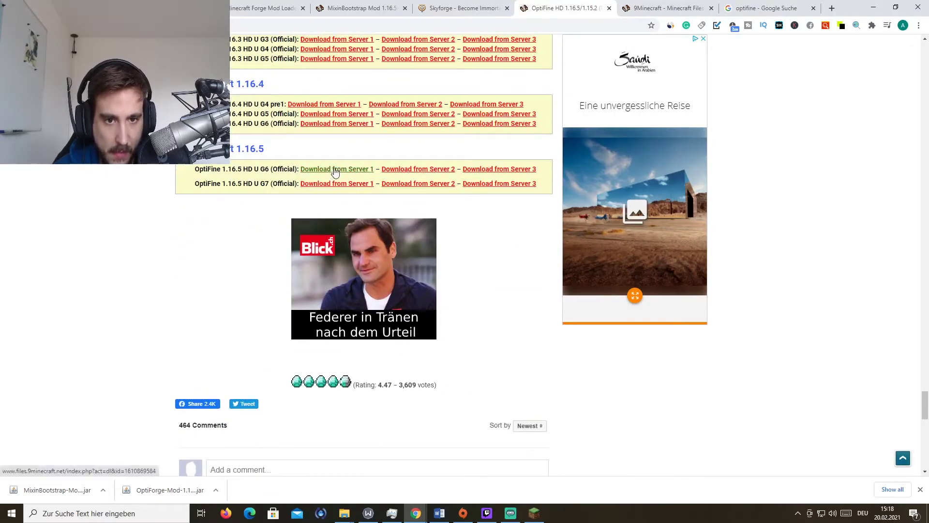
pyautogui.click(335, 170)
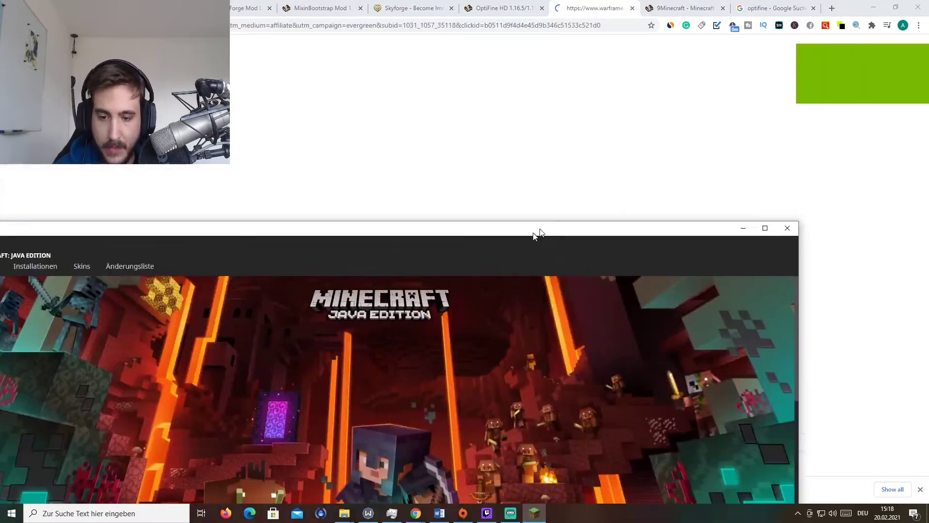
pyautogui.moveTo(535, 232); pyautogui.dragTo(544, 133)
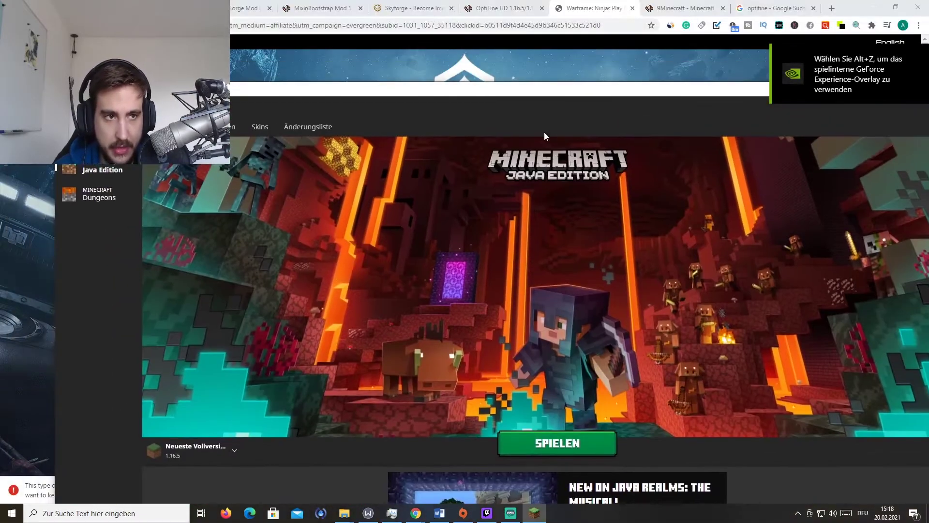
# Close the Warframe ad tab, keep the OptiFine file, and maximize the Minecraft launcher
pyautogui.click(631, 8)
pyautogui.click(186, 489)
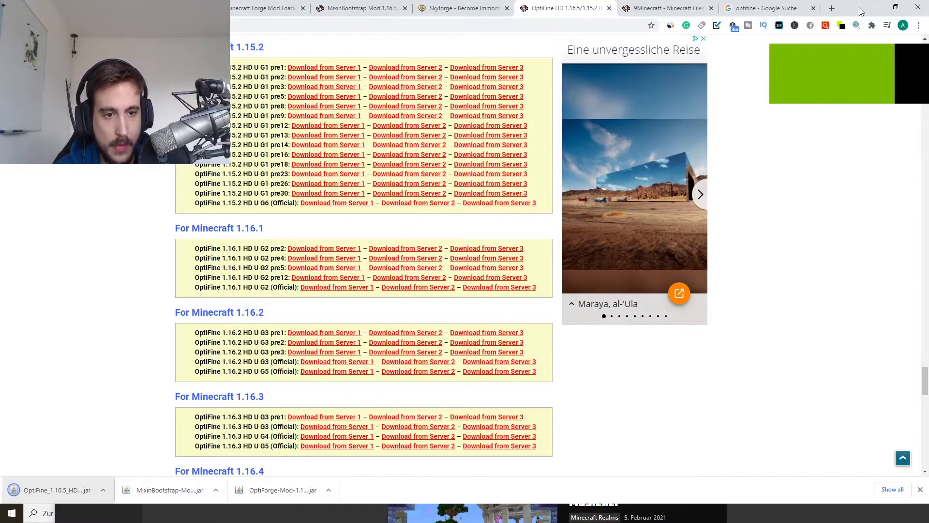
pyautogui.click(874, 8)
pyautogui.doubleClick(576, 97)
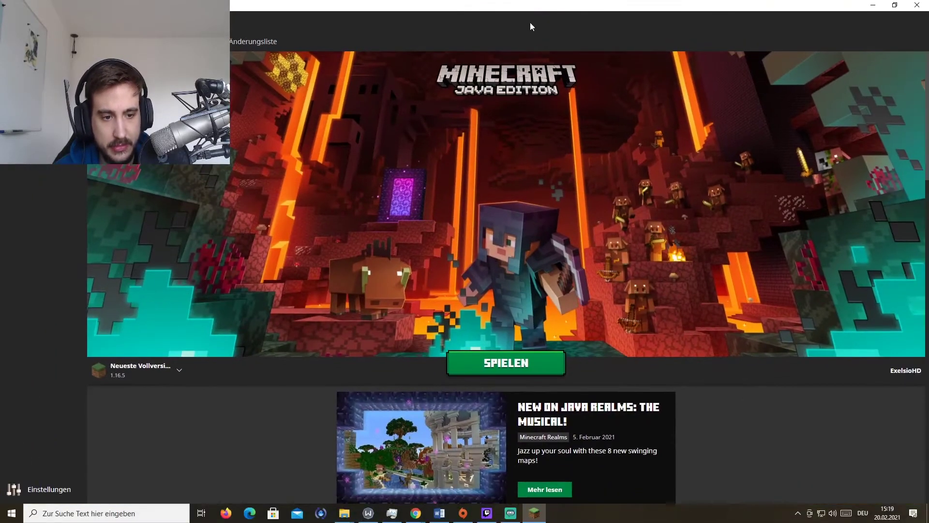
# Play the forge 1.16.5-forge-36.0.22 installation, accepting the modified-installation warning
pyautogui.click(170, 373)
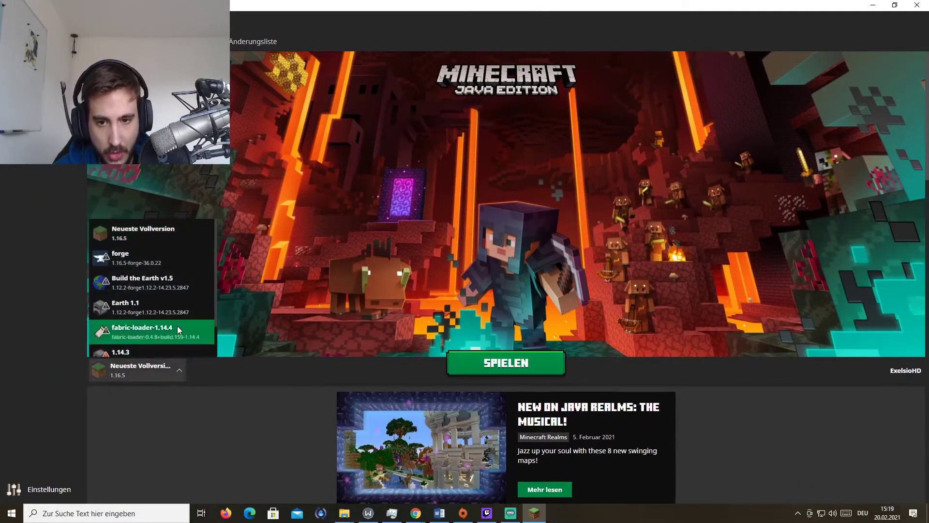
pyautogui.click(162, 256)
pyautogui.click(482, 366)
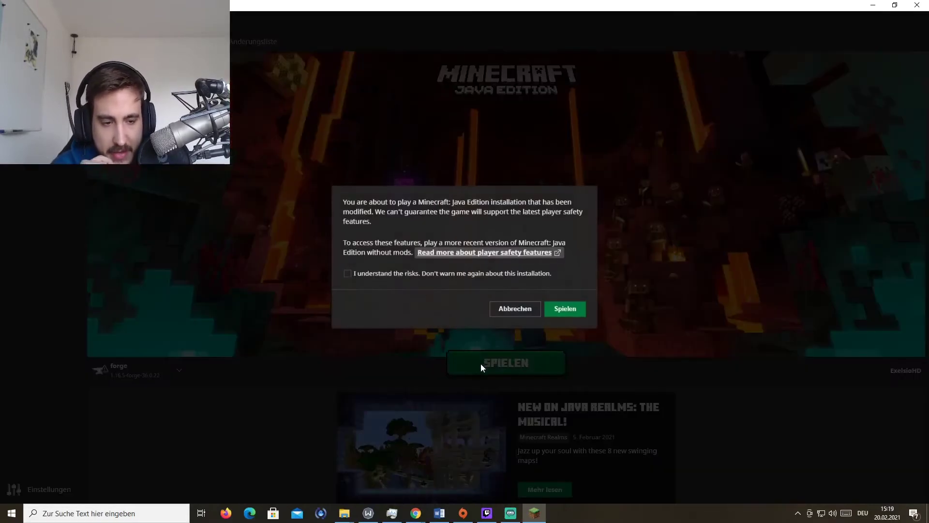
pyautogui.click(565, 310)
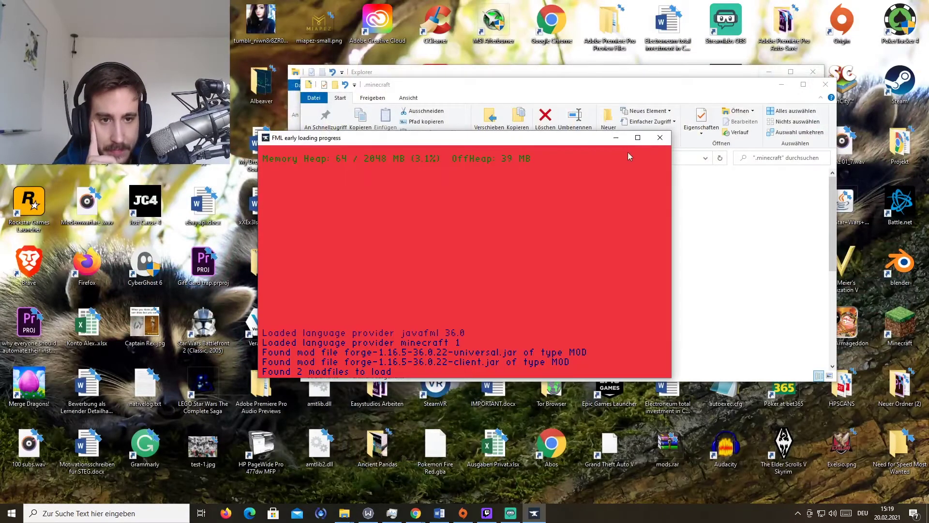
# Maximize the Forge loading window and quit from the main menu once 2 mods load
pyautogui.click(631, 140)
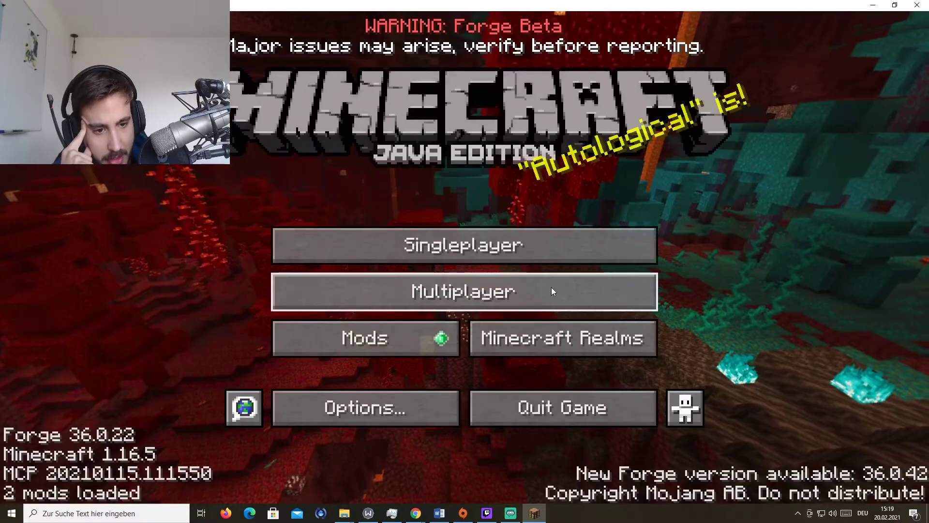
pyautogui.click(553, 405)
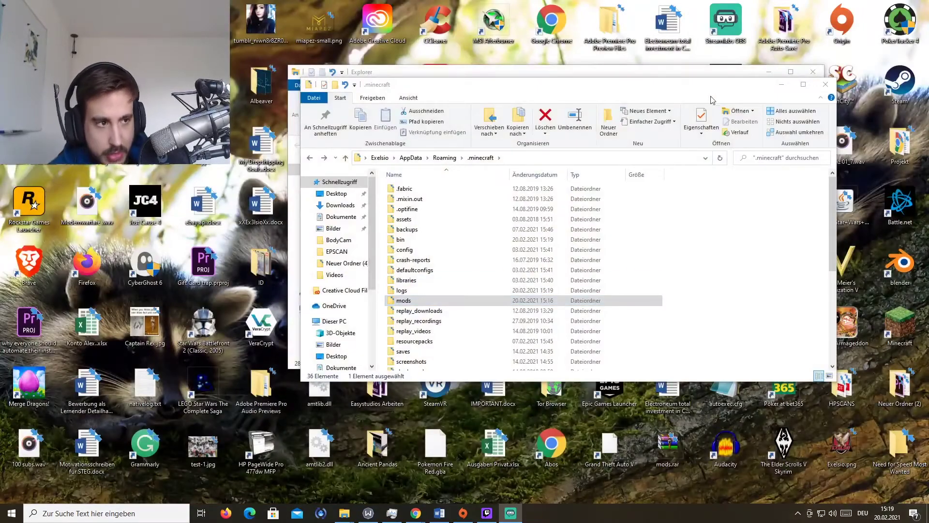
# Open AppData via Run and navigate to Roaming\.minecraft\mods
pyautogui.press('super+d')
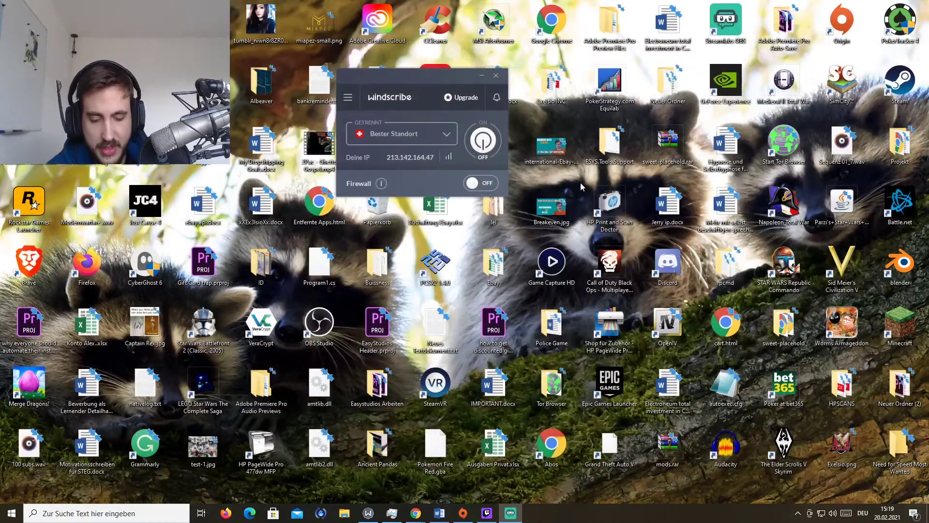
pyautogui.press('super+r')
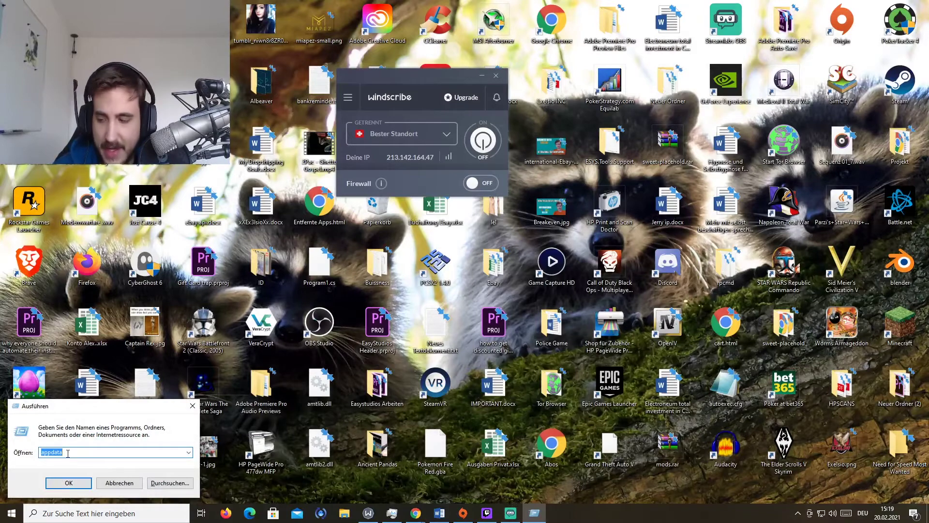
pyautogui.click(68, 483)
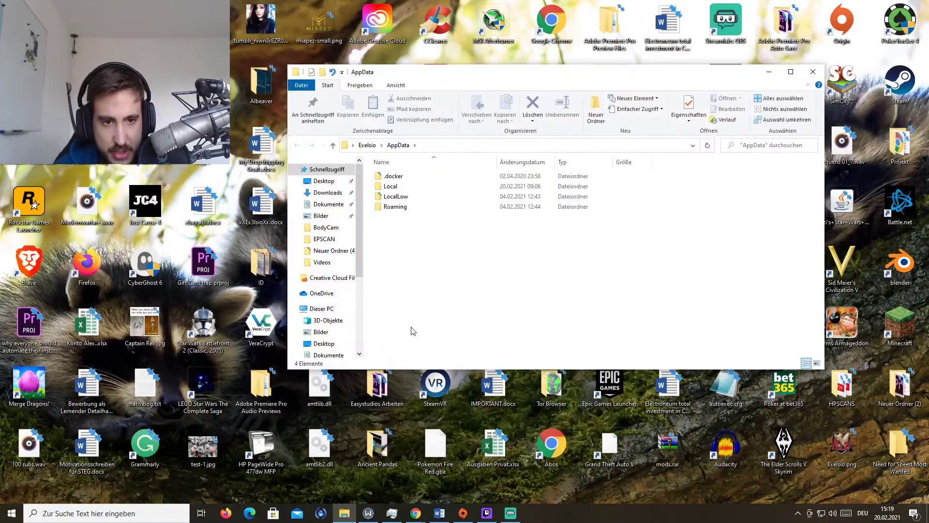
pyautogui.doubleClick(394, 207)
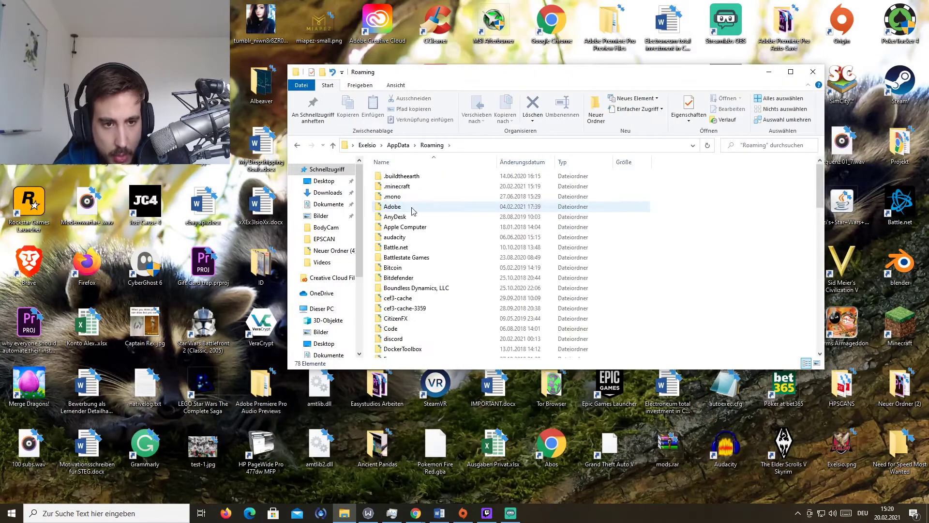
pyautogui.doubleClick(396, 188)
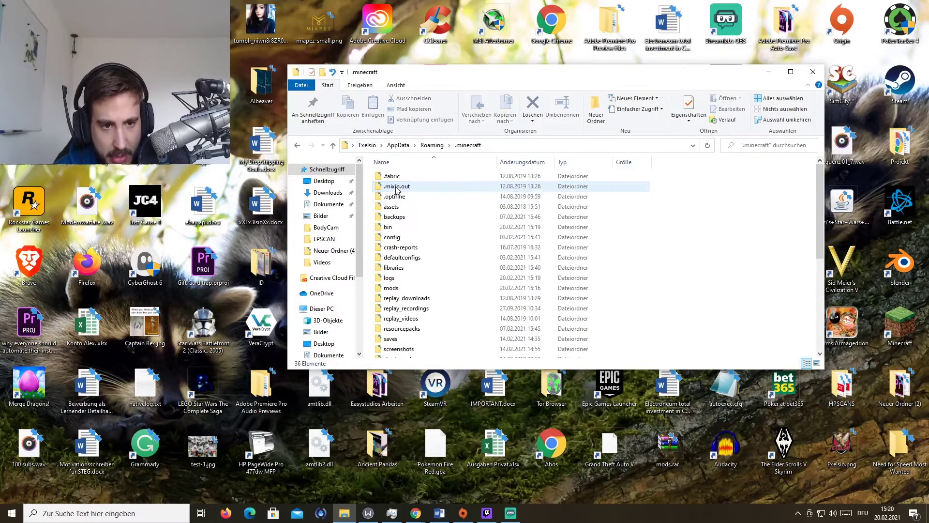
pyautogui.doubleClick(411, 289)
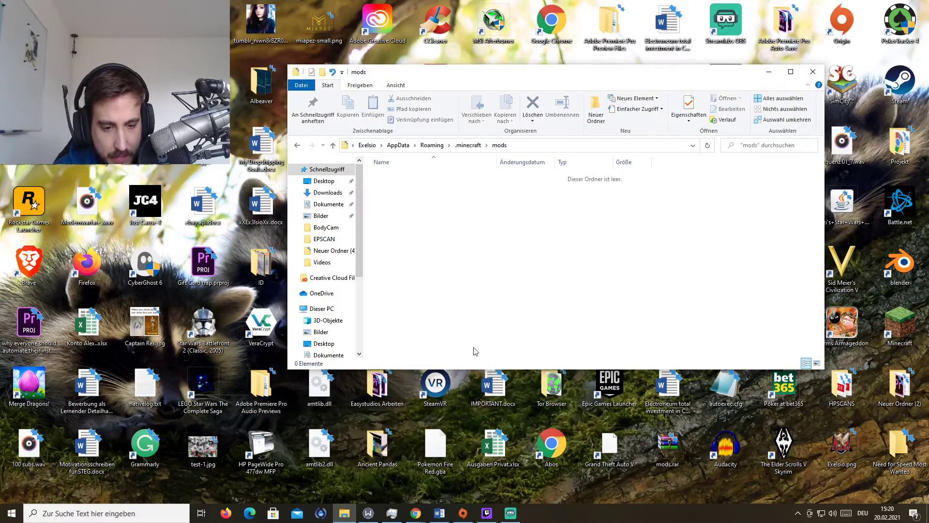
# Check Downloads, return to the mods folder, and open the Premiere Pro Audio Previews folder
pyautogui.click(345, 517)
pyautogui.click(345, 517)
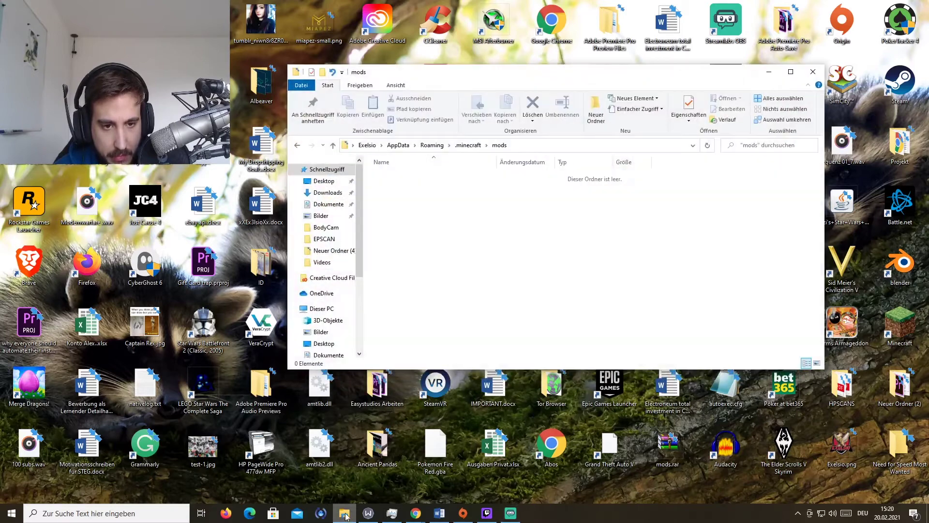
pyautogui.click(328, 194)
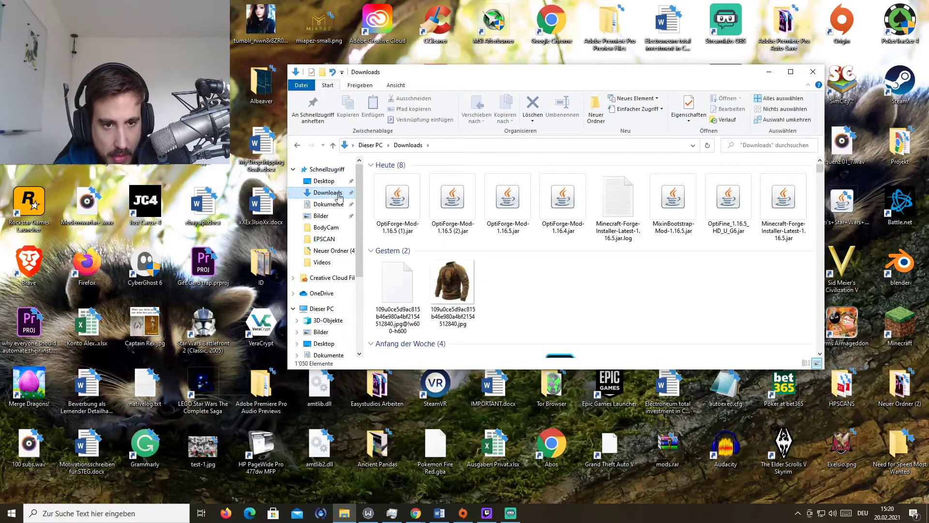
pyautogui.click(324, 171)
pyautogui.hotkey('alt', 'Left')
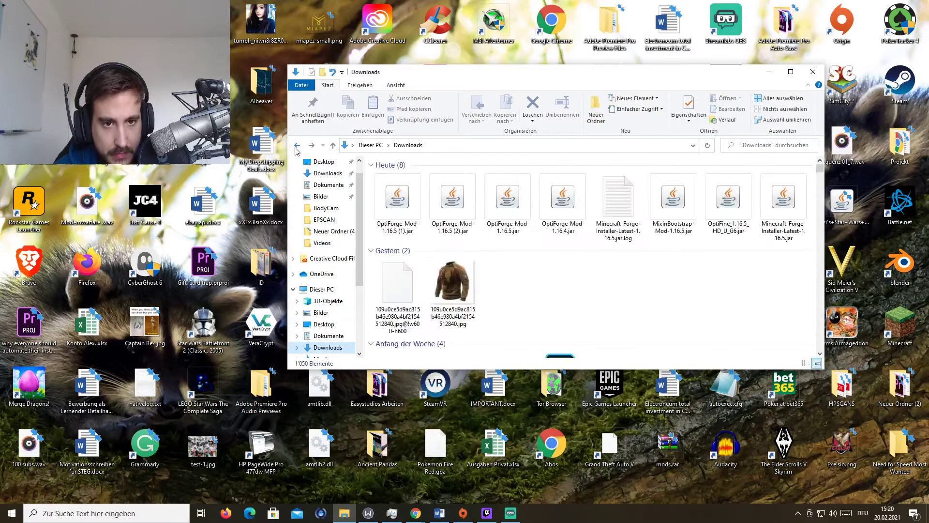
pyautogui.hotkey('alt', 'Left')
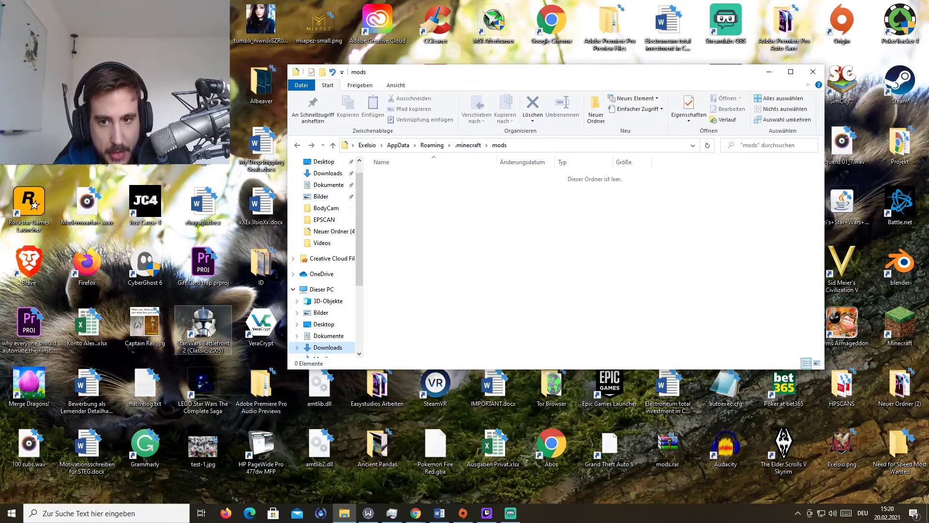
pyautogui.click(263, 391)
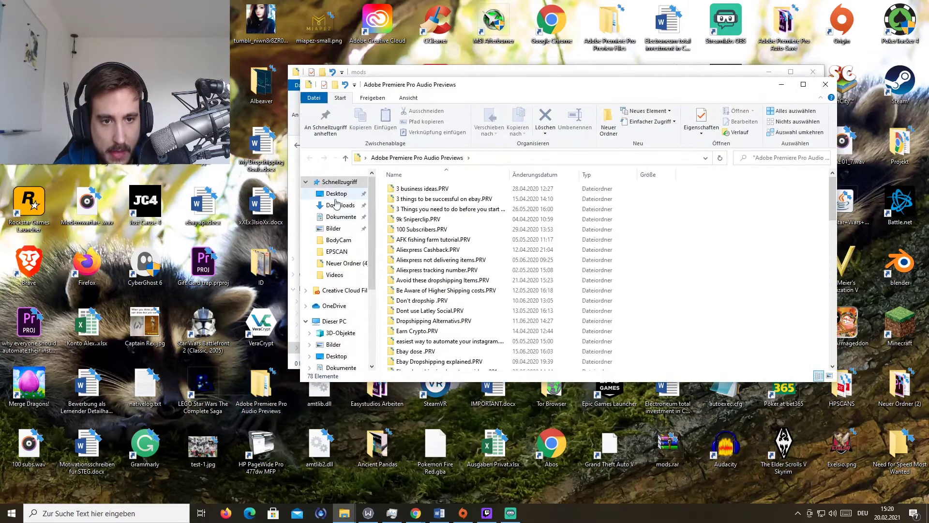
# Show Downloads in the second window and place it beside the mods folder window
pyautogui.click(335, 198)
pyautogui.click(349, 207)
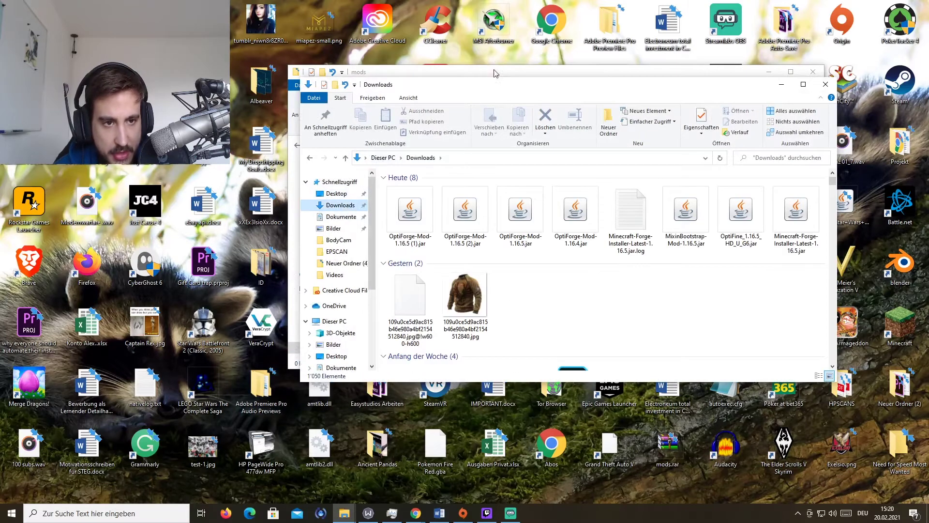
pyautogui.moveTo(495, 73); pyautogui.dragTo(0, 171)
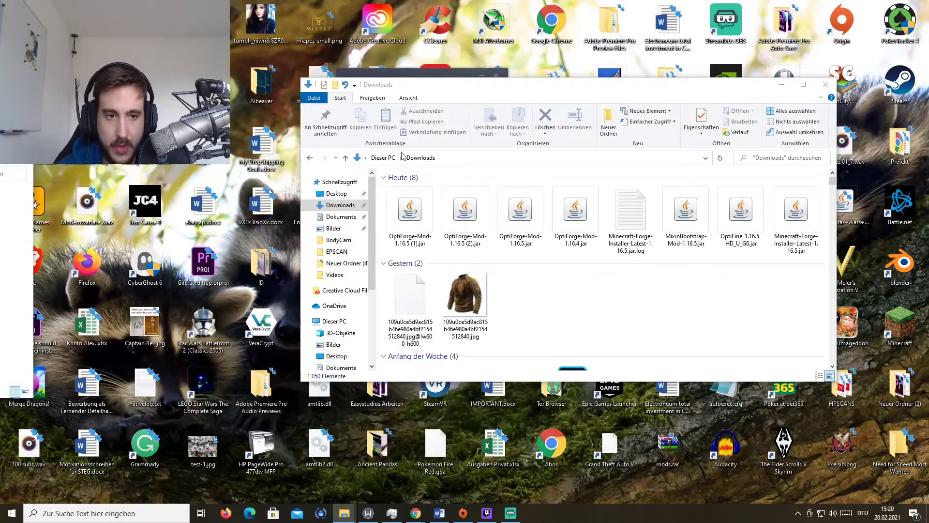
pyautogui.moveTo(0, 155); pyautogui.dragTo(313, 155)
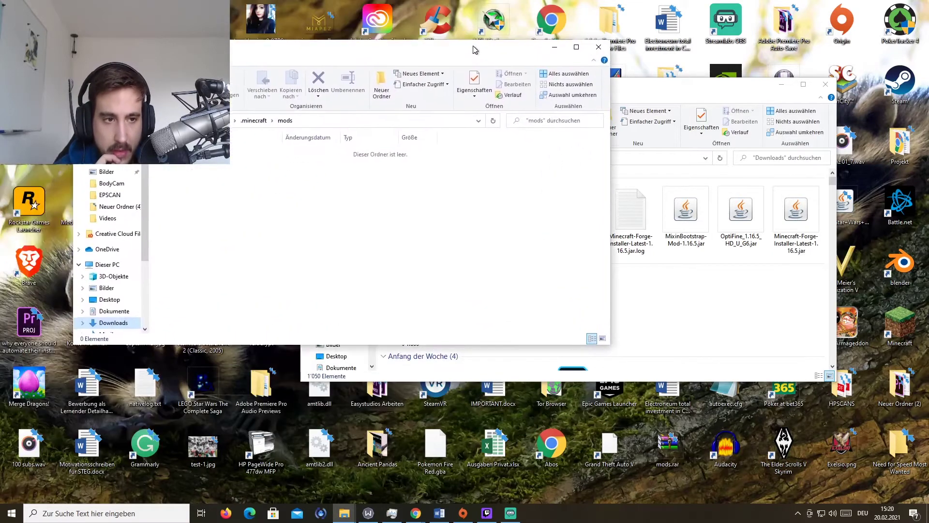
pyautogui.moveTo(677, 84); pyautogui.dragTo(760, 91)
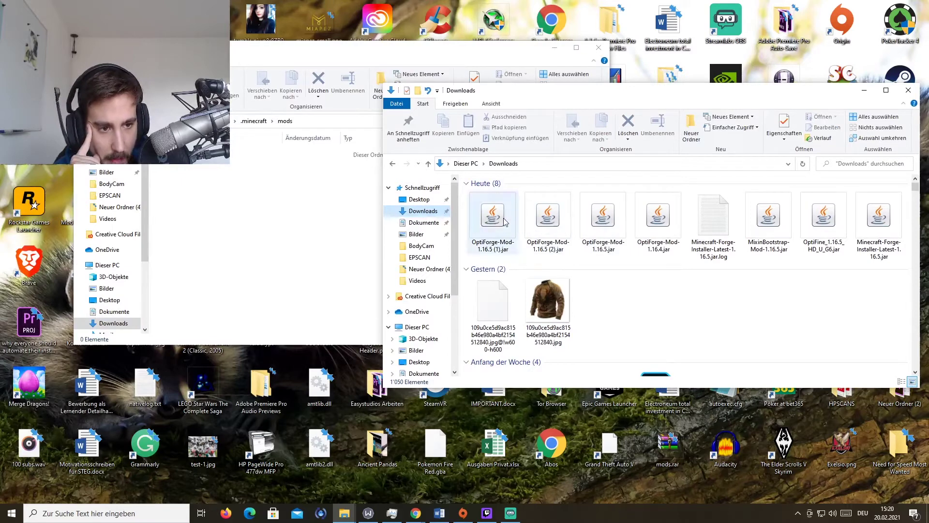
# Move the OptiForge, MixinBootstrap and OptiFine G6 jars into mods, then minimise both windows
pyautogui.moveTo(494, 217); pyautogui.dragTo(354, 228)
pyautogui.click(760, 300)
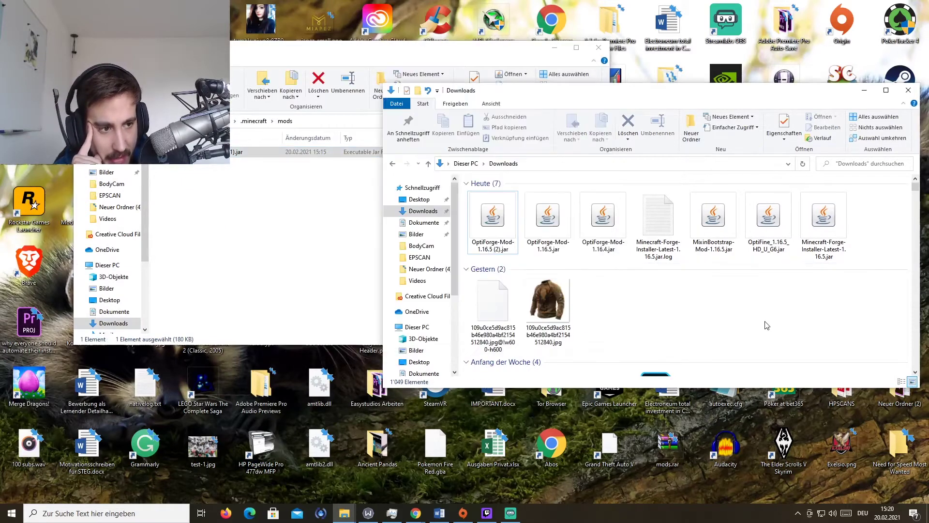
pyautogui.moveTo(737, 220); pyautogui.dragTo(338, 232)
pyautogui.click(621, 251)
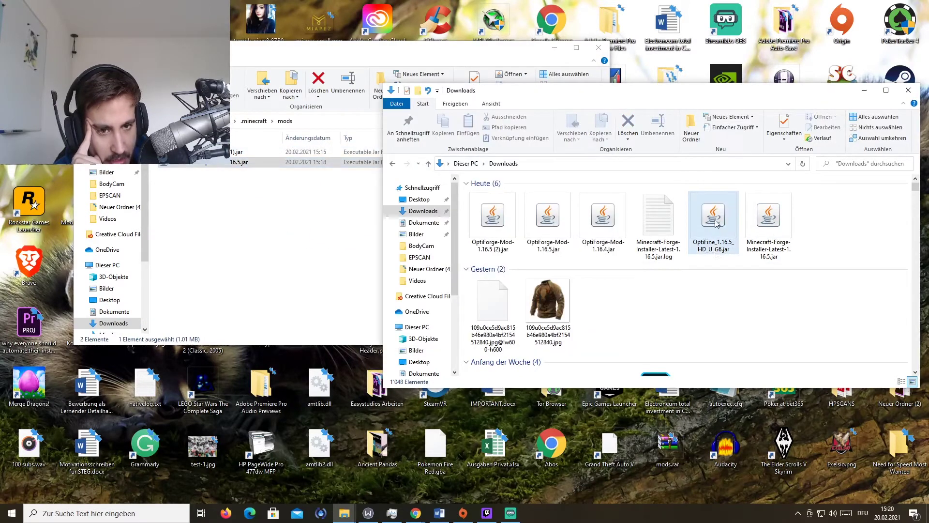
pyautogui.moveTo(714, 217); pyautogui.dragTo(373, 184)
pyautogui.click(554, 48)
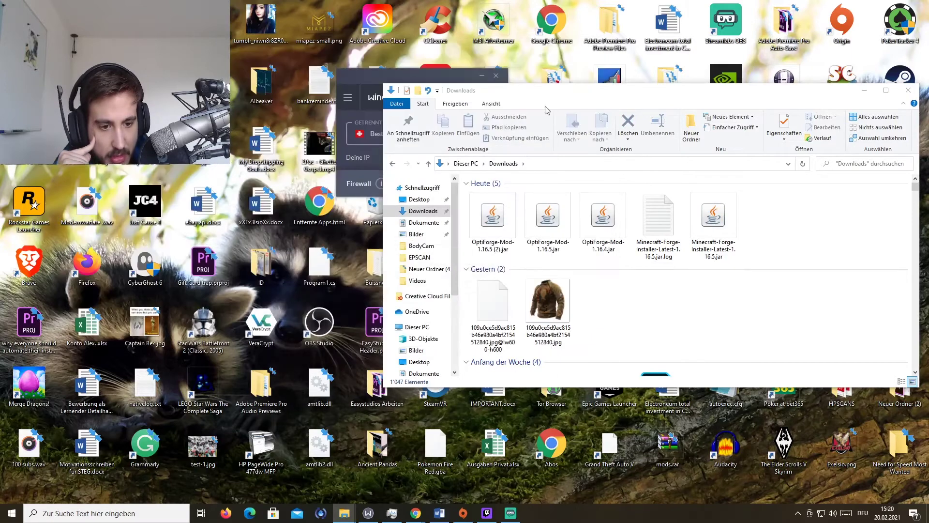
pyautogui.click(861, 90)
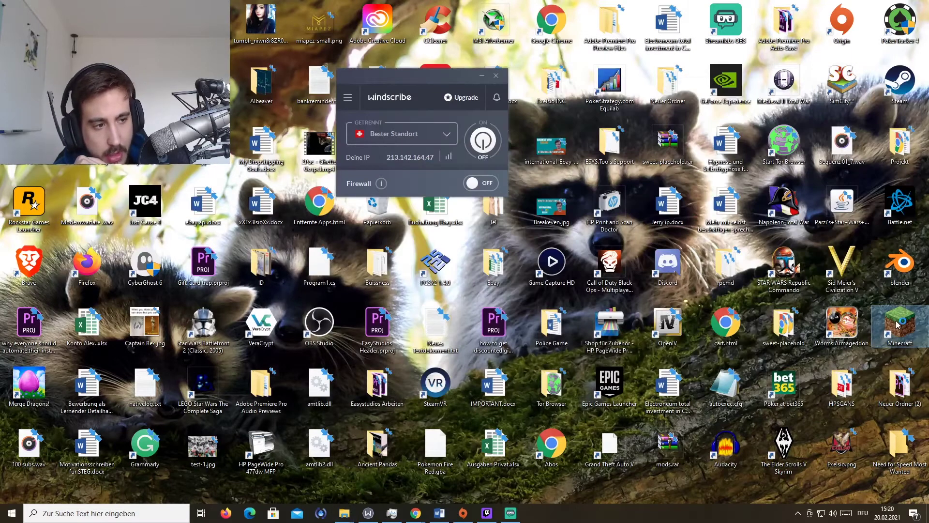
# Look over the OptiFine download page in Chrome and cycle through the open browser tabs
pyautogui.moveTo(416, 516)
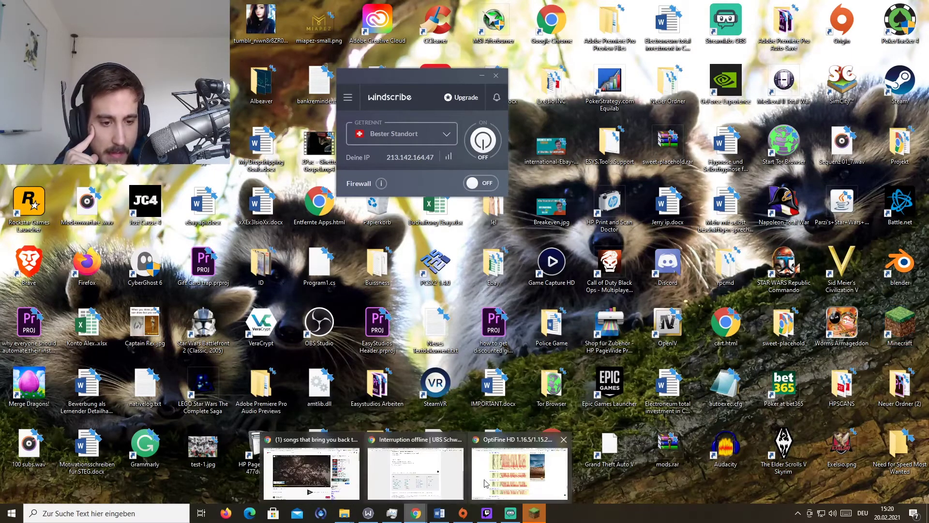
pyautogui.click(517, 473)
pyautogui.scroll(10, 357, 289)
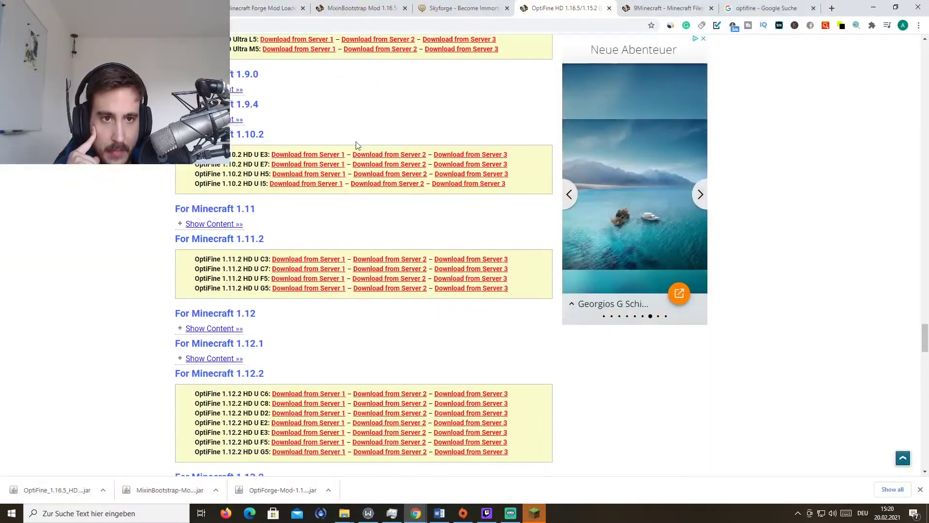
pyautogui.hotkey('ctrl', 'shift', 'Tab')
pyautogui.hotkey('ctrl', 'shift', 'Tab')
pyautogui.hotkey('ctrl', 'shift', 'Tab')
pyautogui.hotkey('ctrl', 'shift', 'Tab')
pyautogui.hotkey('ctrl', 'shift', 'Tab')
pyautogui.hotkey('ctrl', 'shift', 'Tab')
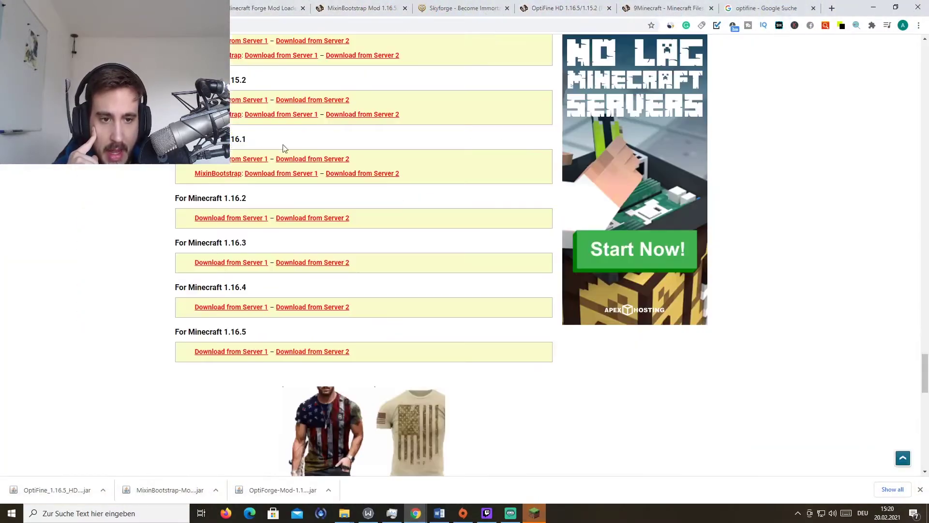
pyautogui.scroll(15, 279, 118)
pyautogui.scroll(20, 272, 121)
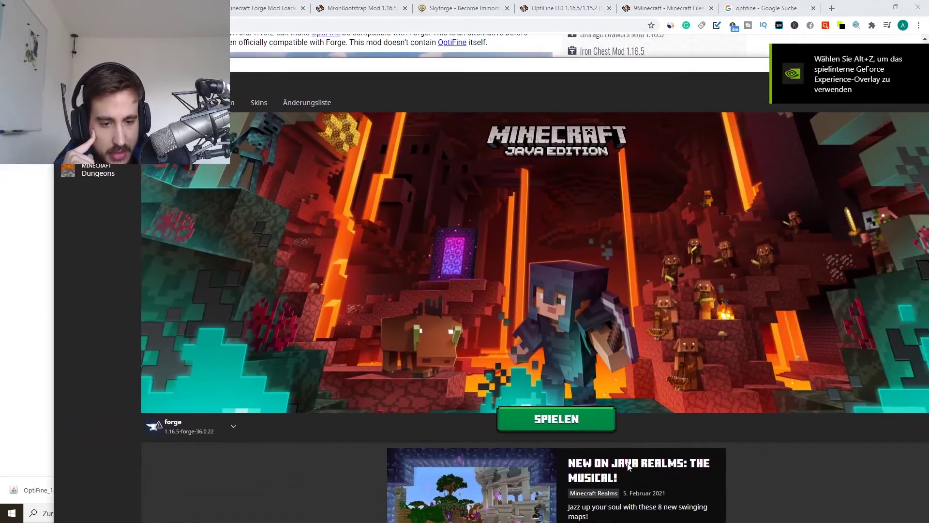
# Launch the Forge 1.16.5 installation, accepting the modified-installation warning, and wait for it to load
pyautogui.click(530, 422)
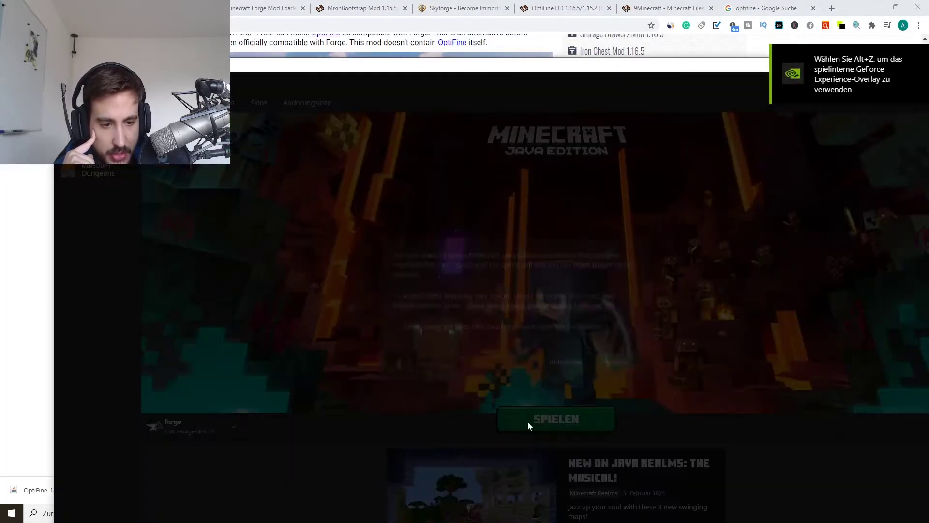
pyautogui.click(615, 366)
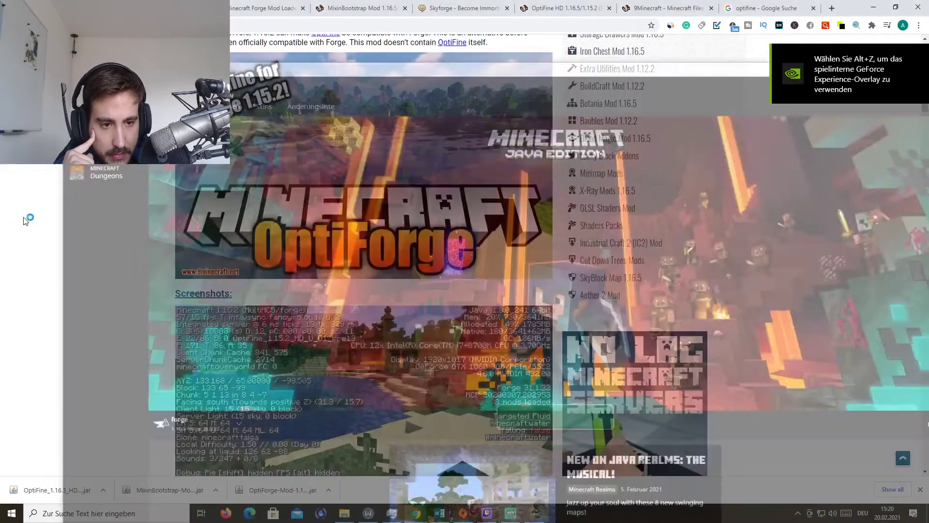
pyautogui.scroll(6, 305, 248)
pyautogui.scroll(-4, 305, 249)
pyautogui.scroll(-10, 305, 248)
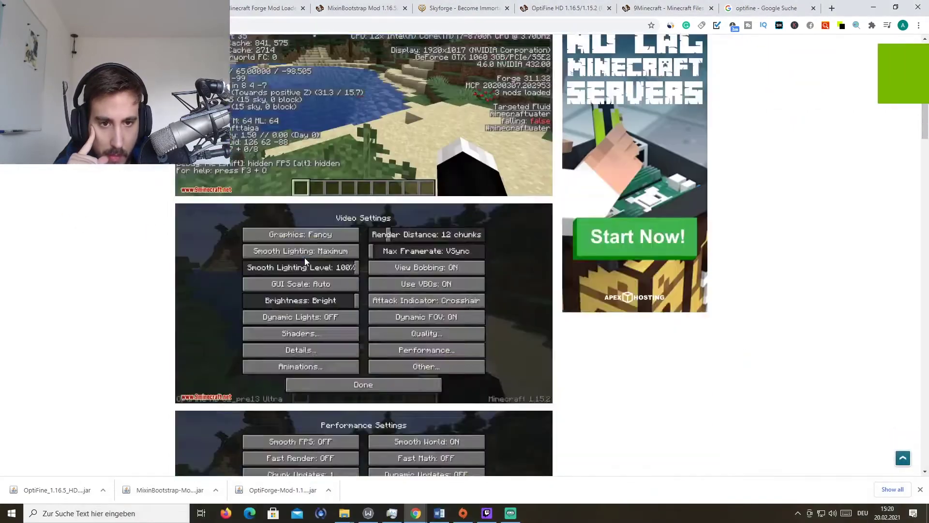
pyautogui.scroll(-2, 174, 211)
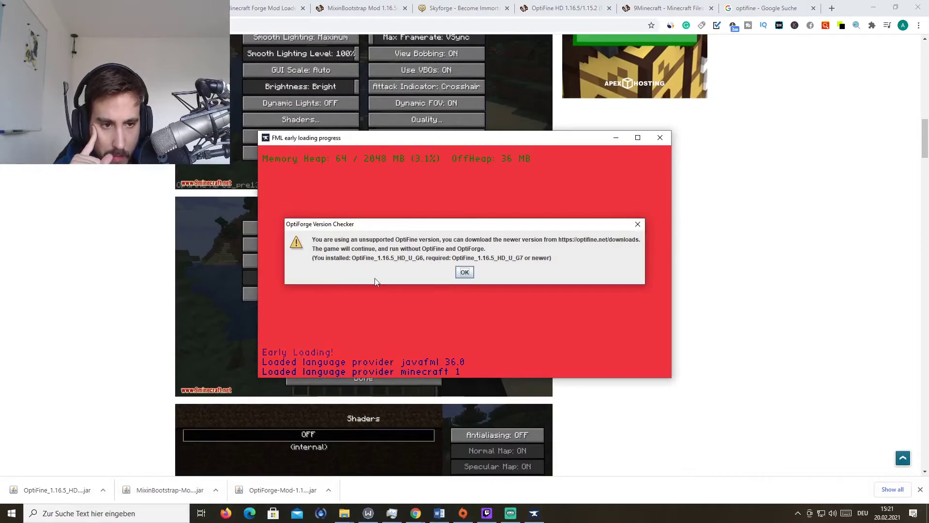
# Dismiss the OptiForge G6 warning and scroll to the Minecraft 1.16.5 section of the OptiFine page
pyautogui.click(464, 272)
pyautogui.scroll(-10, 315, 227)
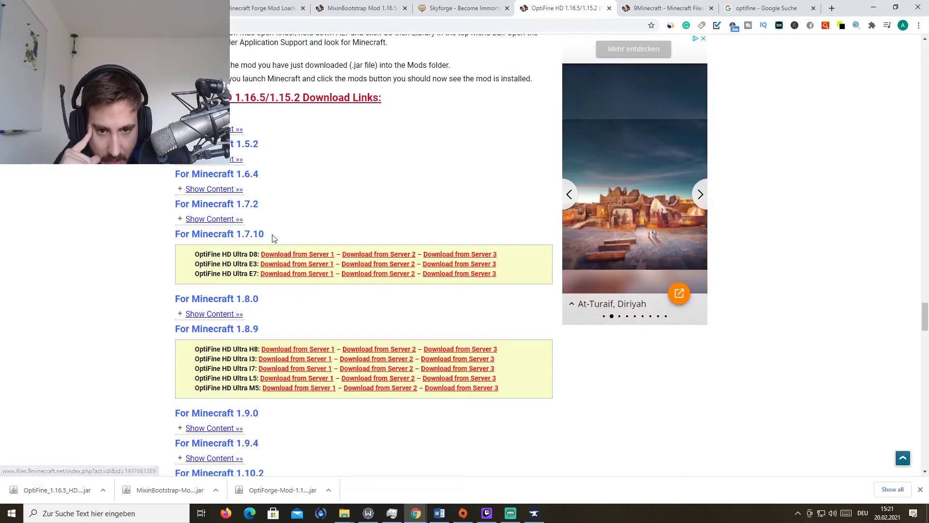
pyautogui.scroll(-20, 272, 239)
pyautogui.scroll(5, 320, 322)
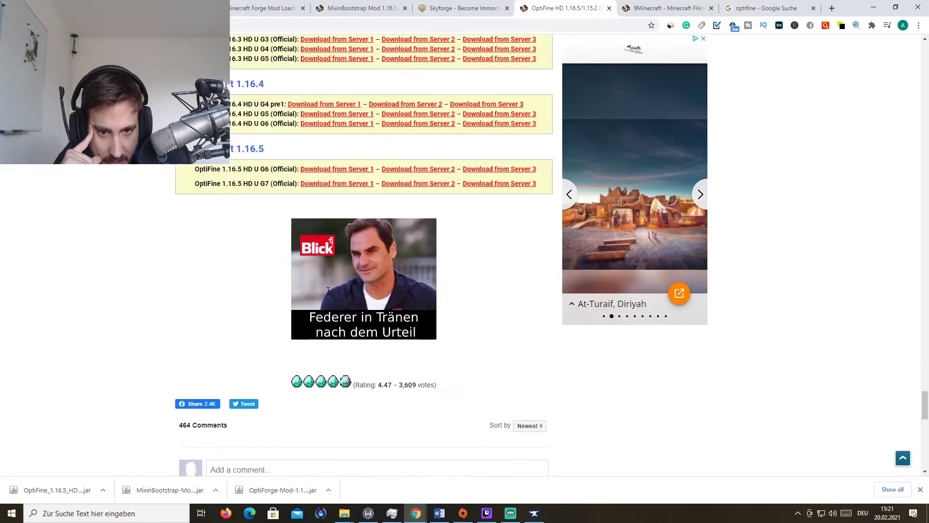
# Download OptiFine 1.16.5 HD U G7 from Server 2 and bring the mods folder forward
pyautogui.click(393, 184)
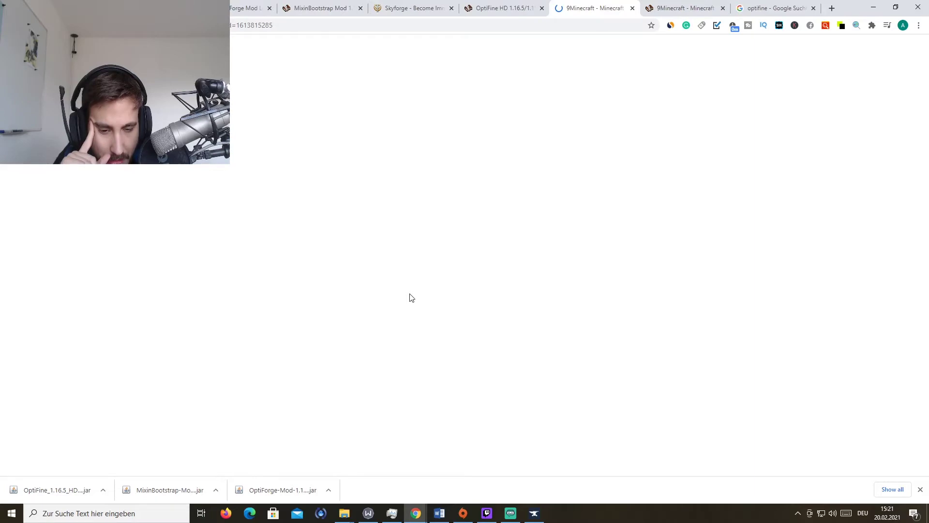
pyautogui.click(344, 513)
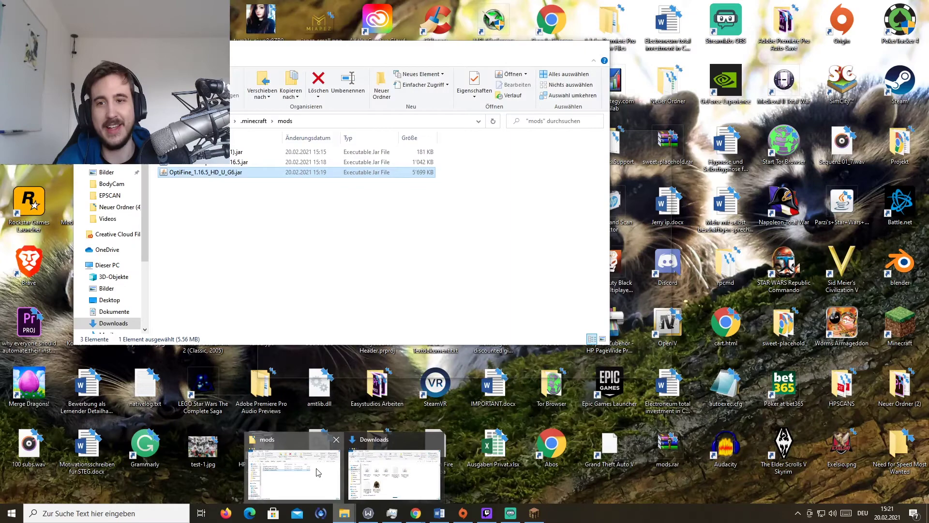
pyautogui.click(318, 471)
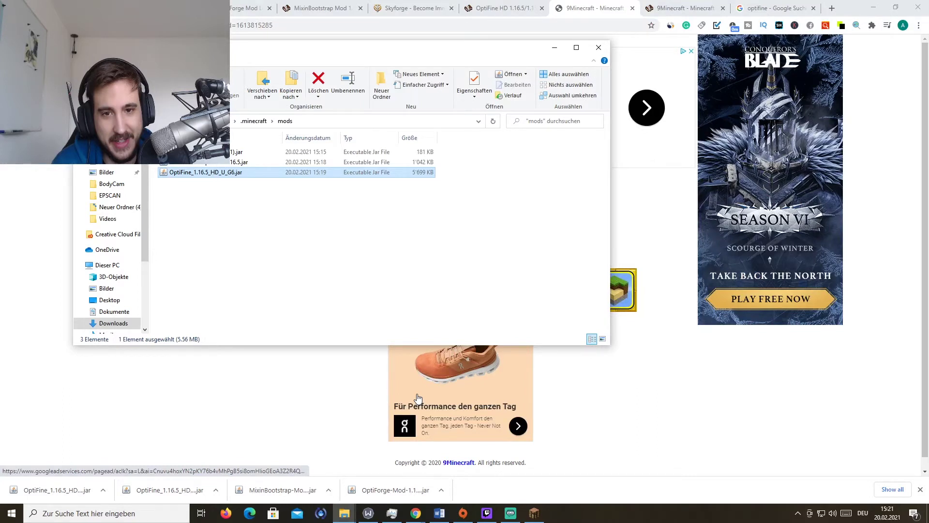
# Open the Downloads folder next to the mods folder and cancel the blocked OptiFine rename
pyautogui.click(417, 516)
pyautogui.moveTo(344, 513)
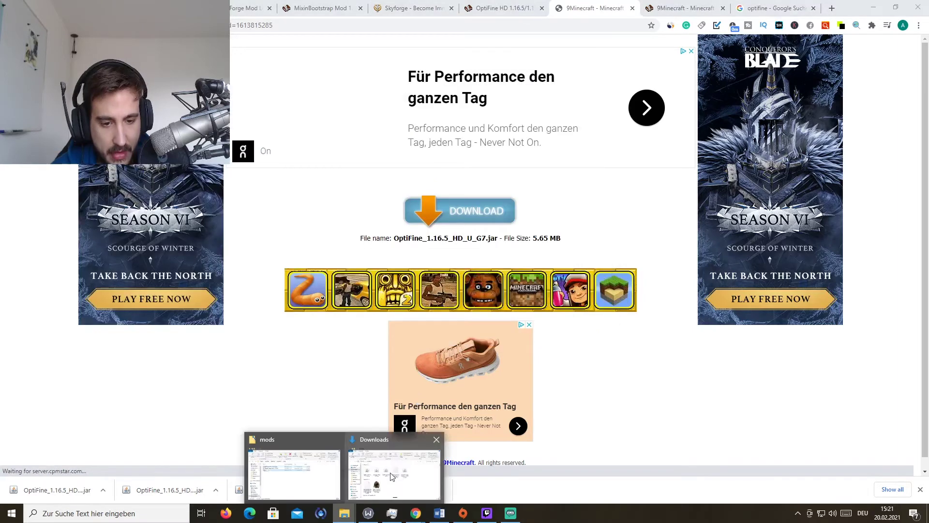
pyautogui.click(387, 463)
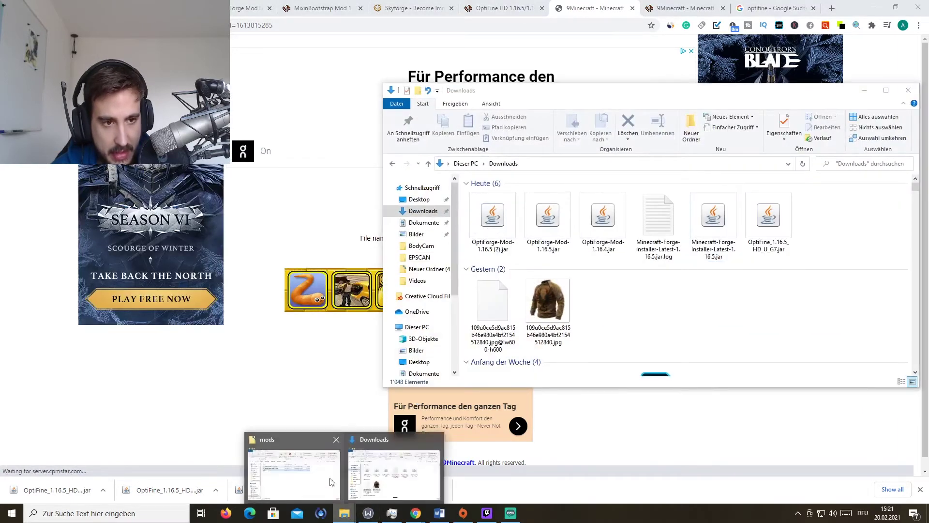
pyautogui.click(313, 444)
pyautogui.click(556, 310)
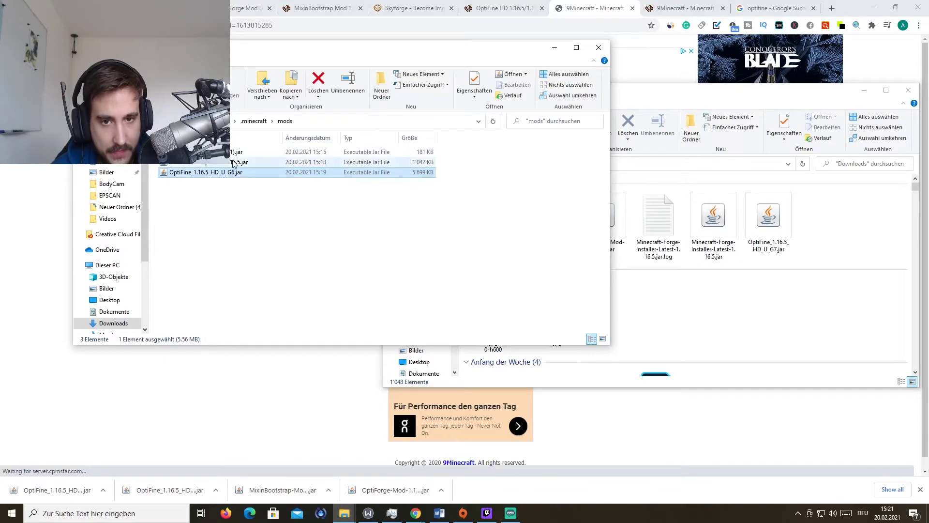
# Delete the OptiFine G6 jar and drag the G7 jar from Downloads into the mods folder
pyautogui.rightClick(218, 180)
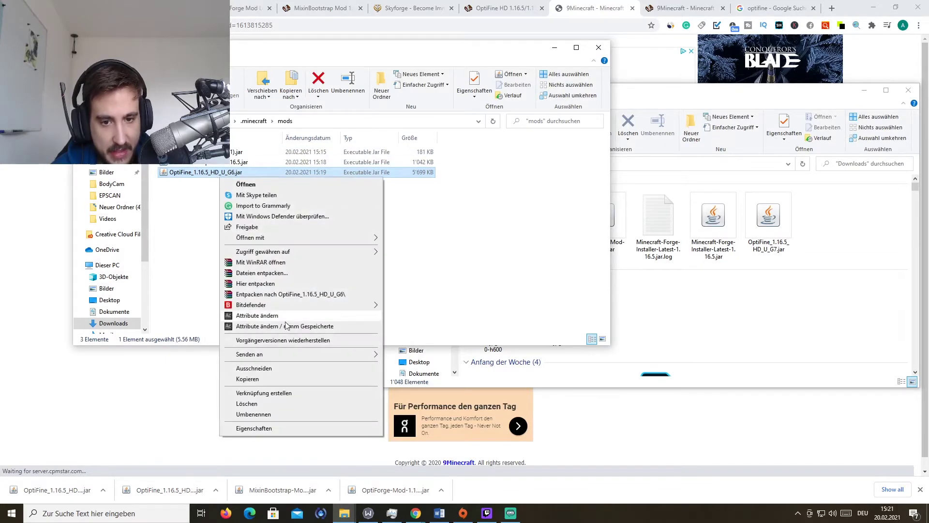
pyautogui.click(267, 404)
pyautogui.click(74, 491)
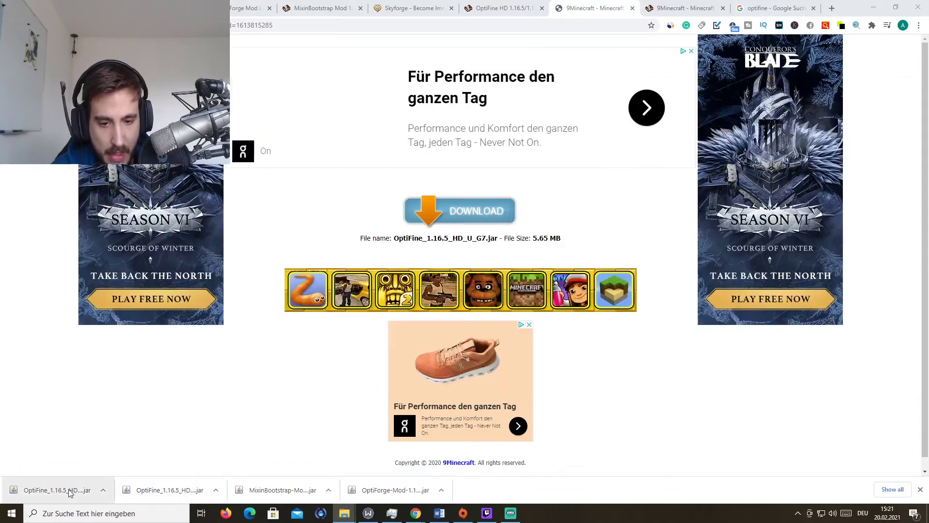
pyautogui.click(918, 7)
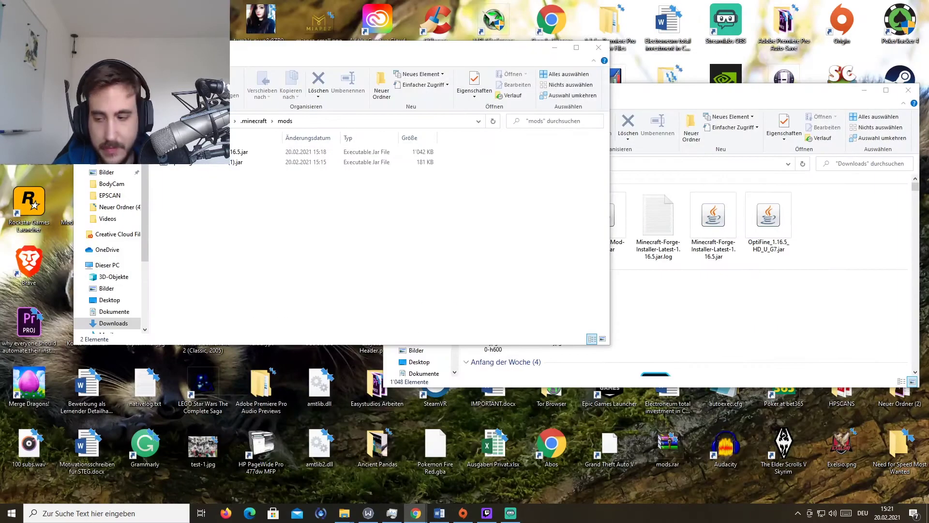
pyautogui.moveTo(366, 216); pyautogui.dragTo(366, 221)
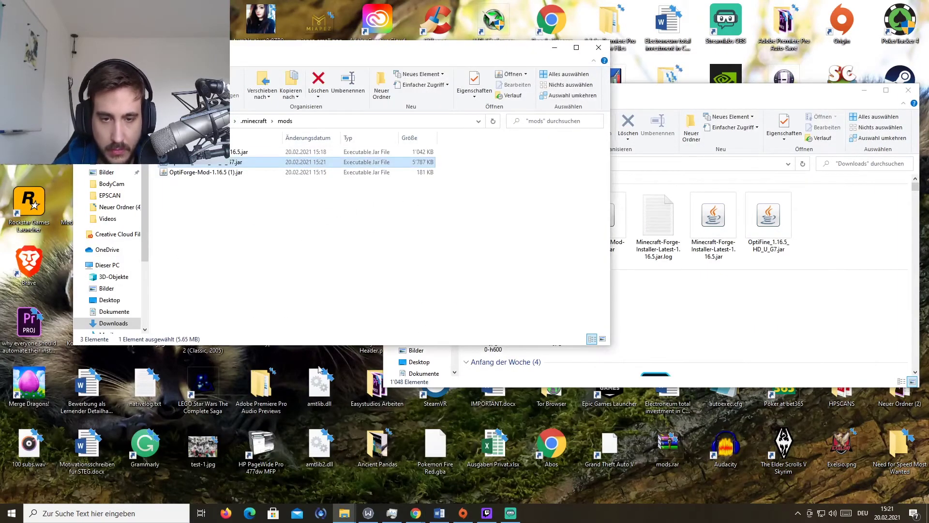
# Start Minecraft and load the MLG Water Practice singleplayer world
pyautogui.click(123, 513)
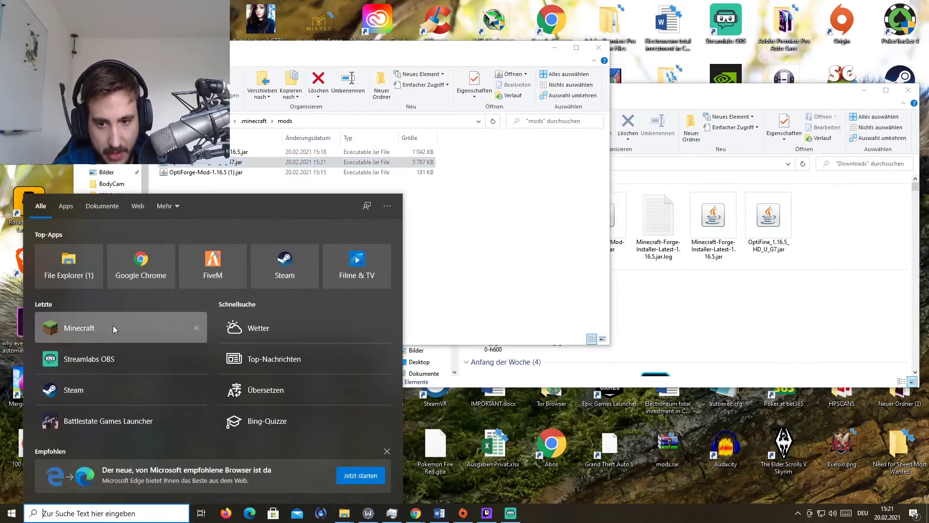
pyautogui.click(147, 324)
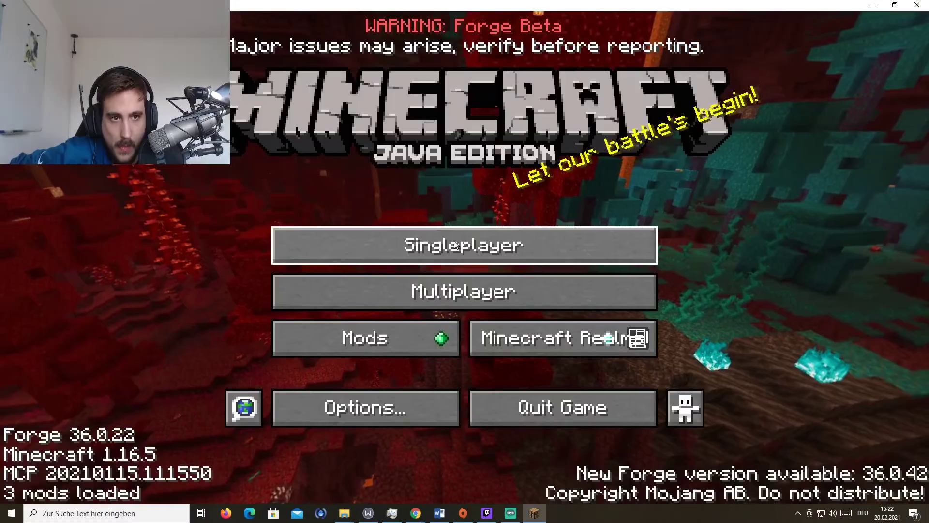
pyautogui.click(399, 248)
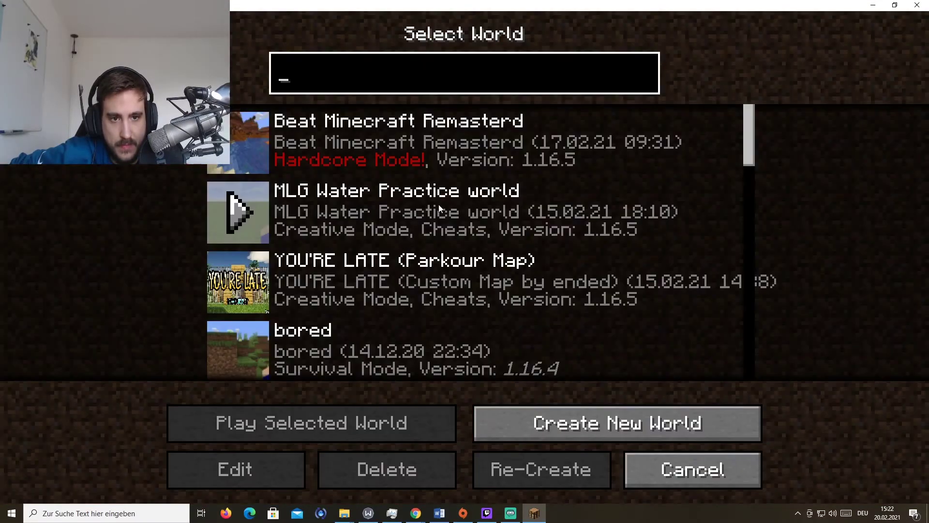
pyautogui.scroll(-2, 391, 228)
pyautogui.scroll(2, 332, 214)
pyautogui.click(333, 213)
pyautogui.click(332, 214)
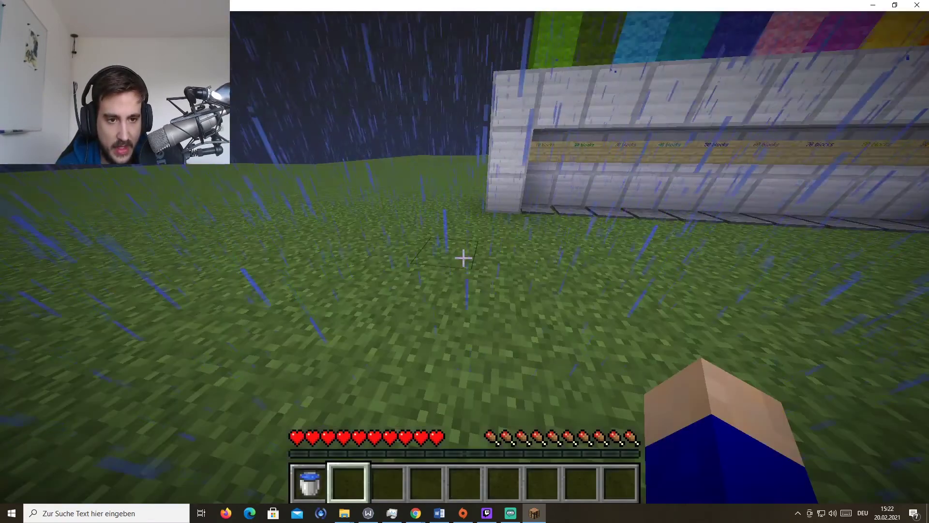
# Run across the field in third-person view to show the OptiFine cape, then return to first person
pyautogui.press('F5')
pyautogui.press('w')
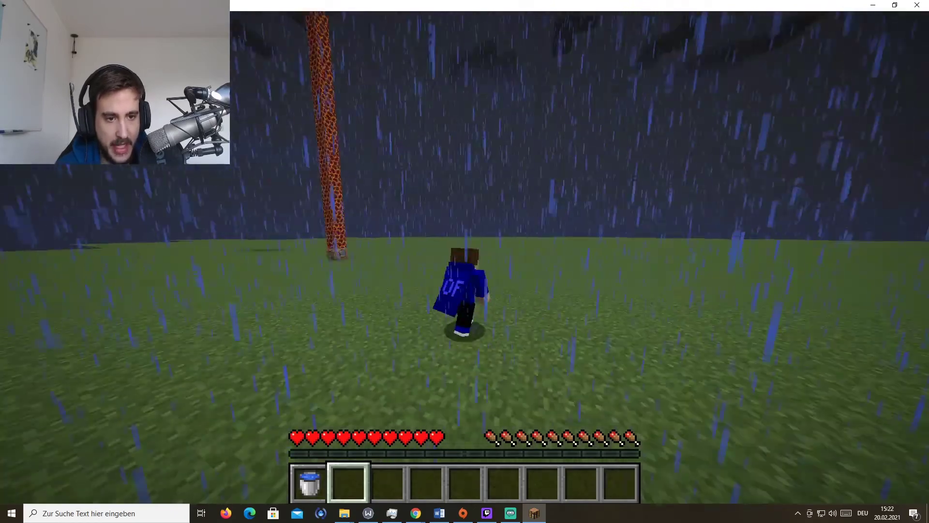
pyautogui.press('w')
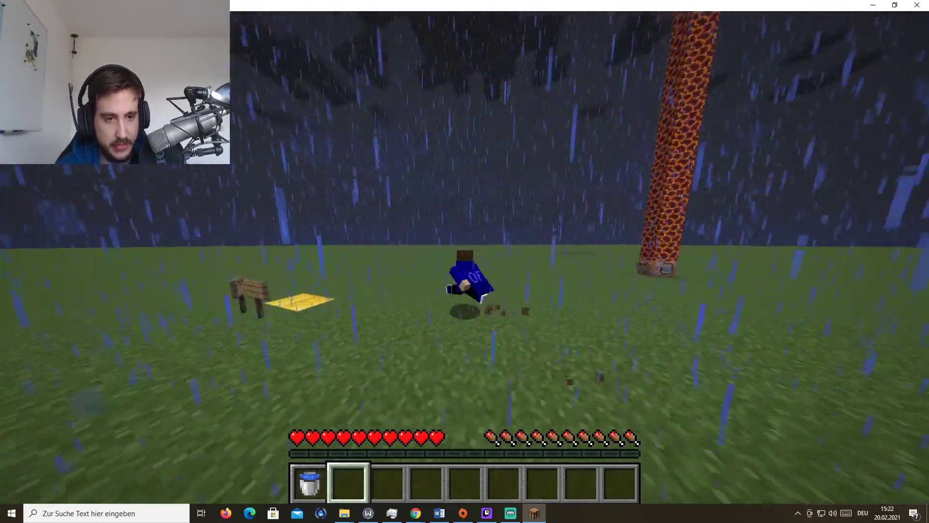
pyautogui.press('F5')
pyautogui.press('F5')
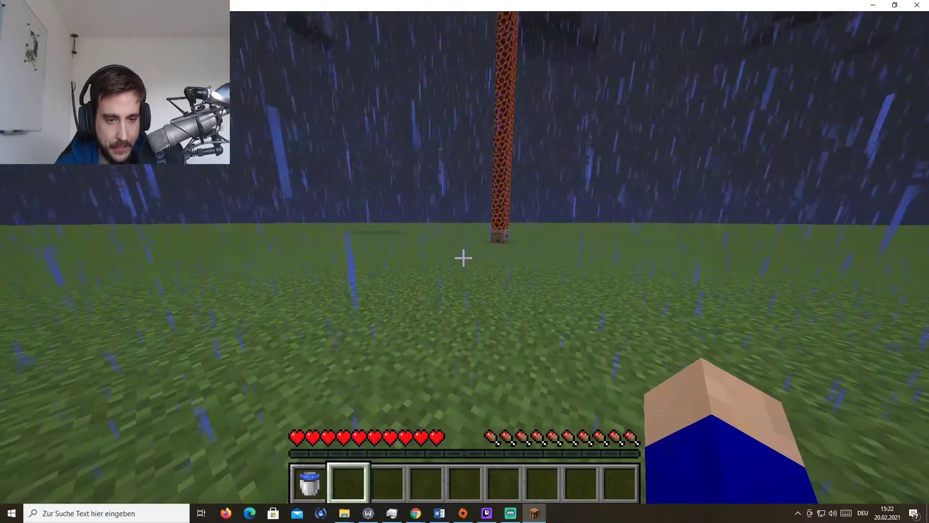
# Run /weather clear in chat to stop the rain, then pause to the game menu
pyautogui.write('/weat')
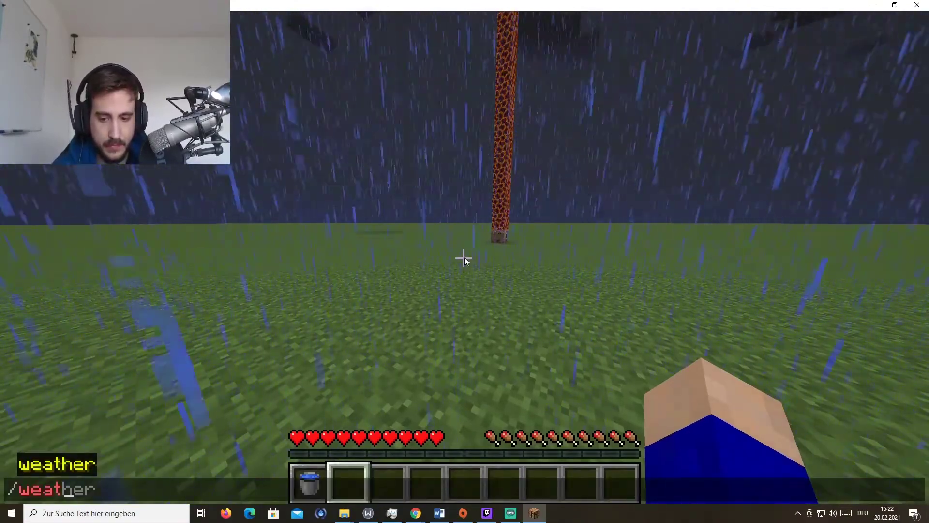
pyautogui.press('Tab')
pyautogui.write('clear')
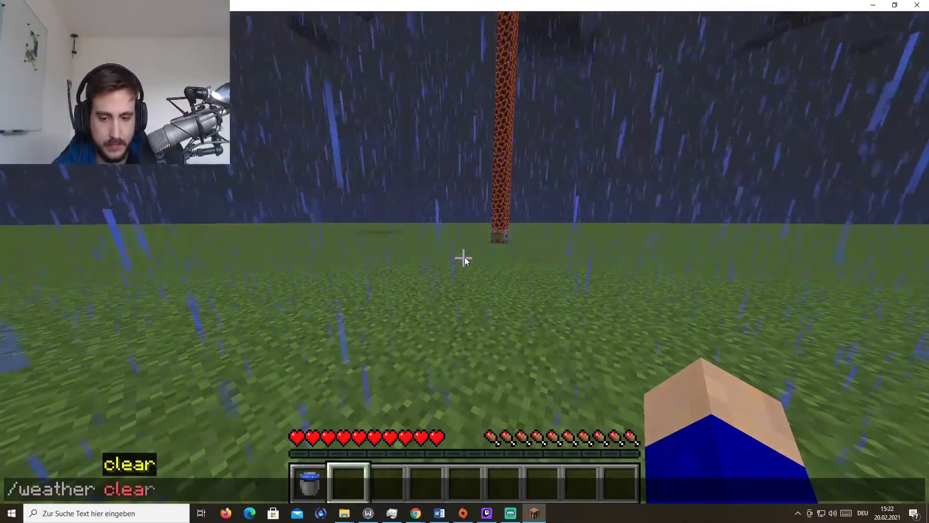
pyautogui.press('Return')
pyautogui.press('Escape')
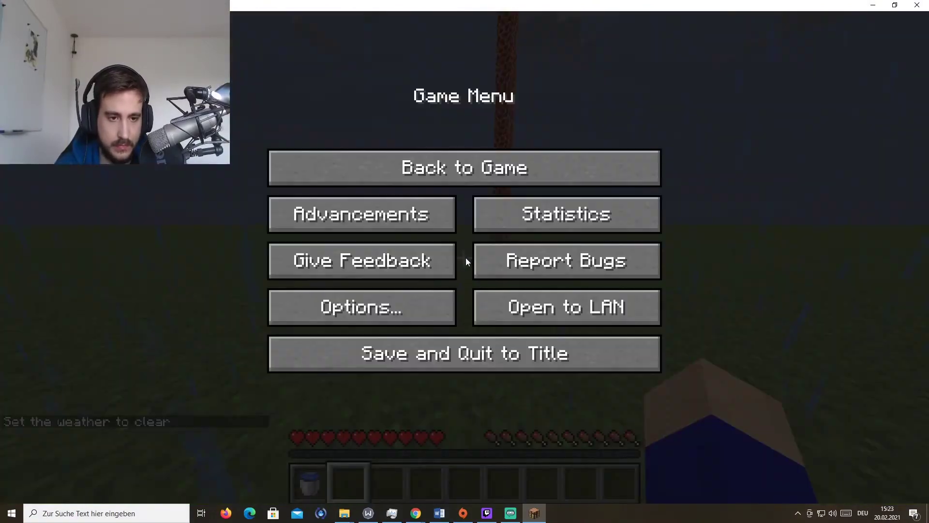
# Open Options > Controls, scroll to the Zoom binding at the bottom, and go back to Options
pyautogui.click(387, 310)
pyautogui.click(521, 229)
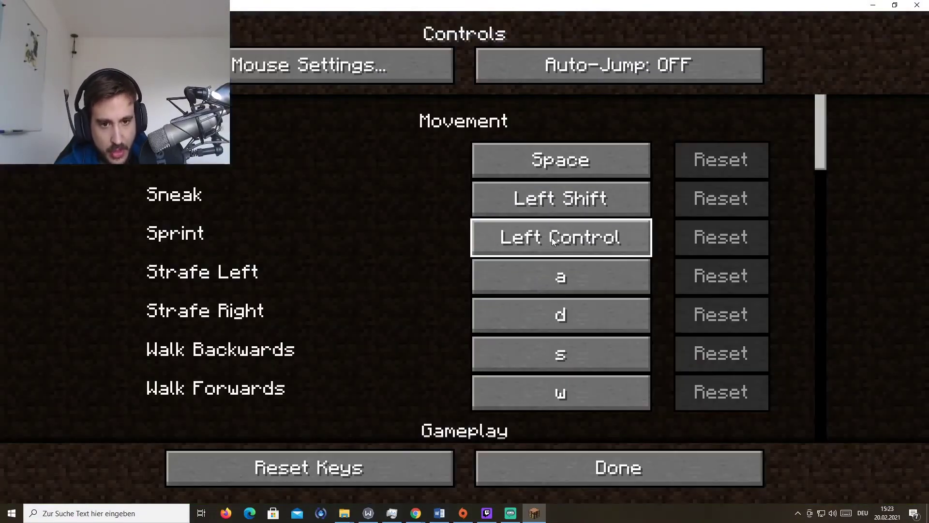
pyautogui.scroll(-20, 425, 181)
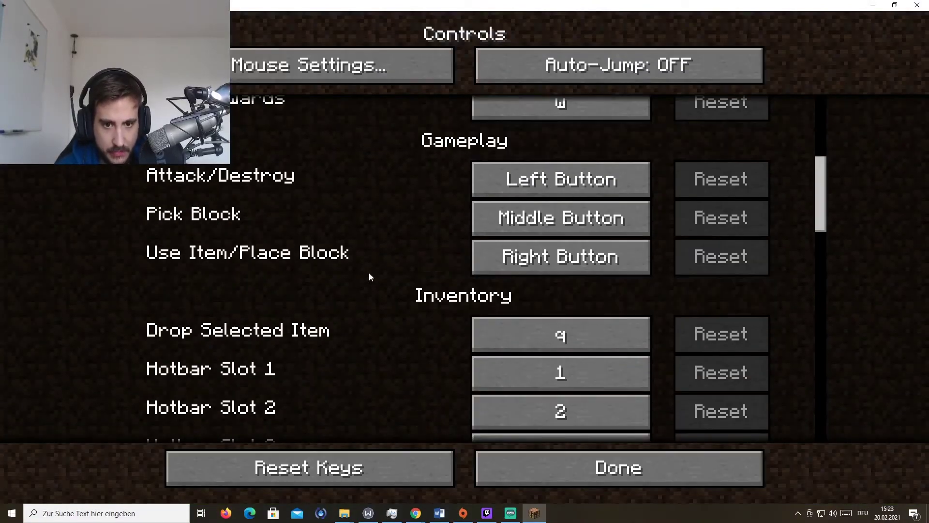
pyautogui.scroll(-15, 372, 292)
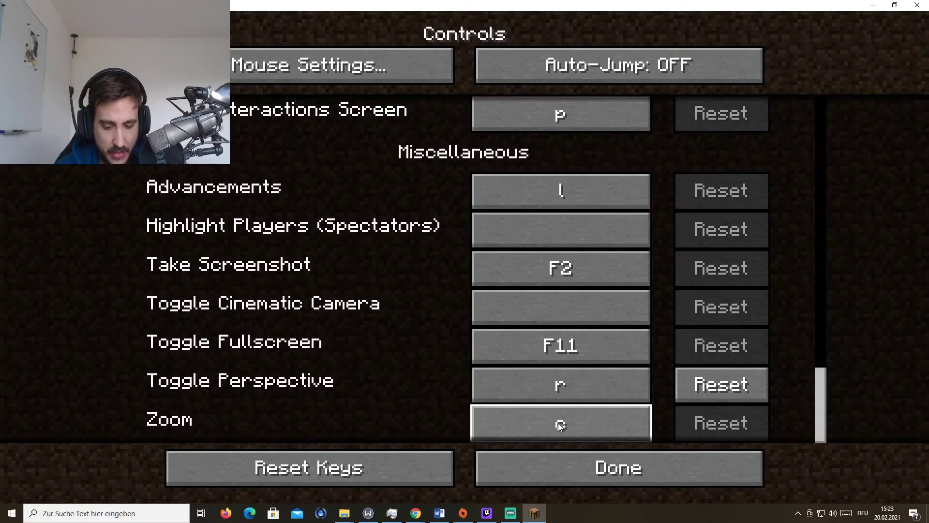
pyautogui.press('Escape')
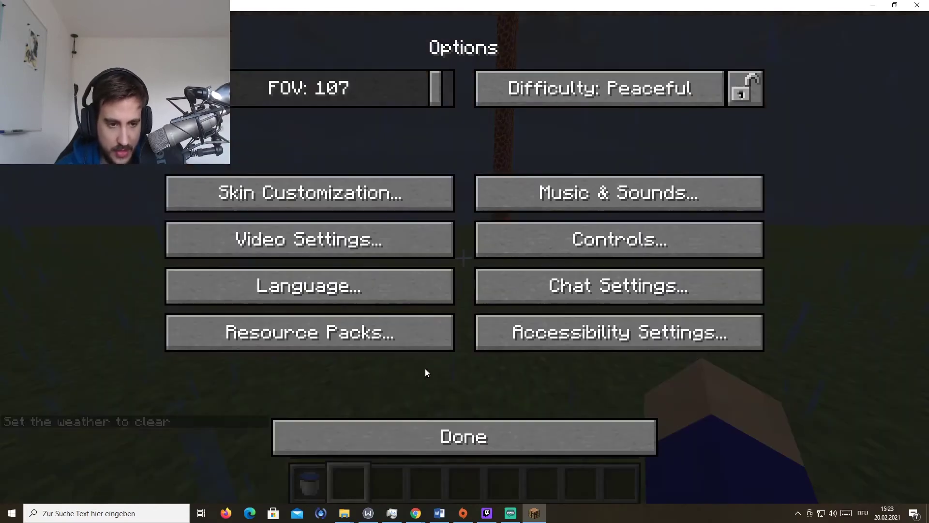
# Resume the game, walk beside the white wall, and show the F3 debug overlay
pyautogui.press('Escape')
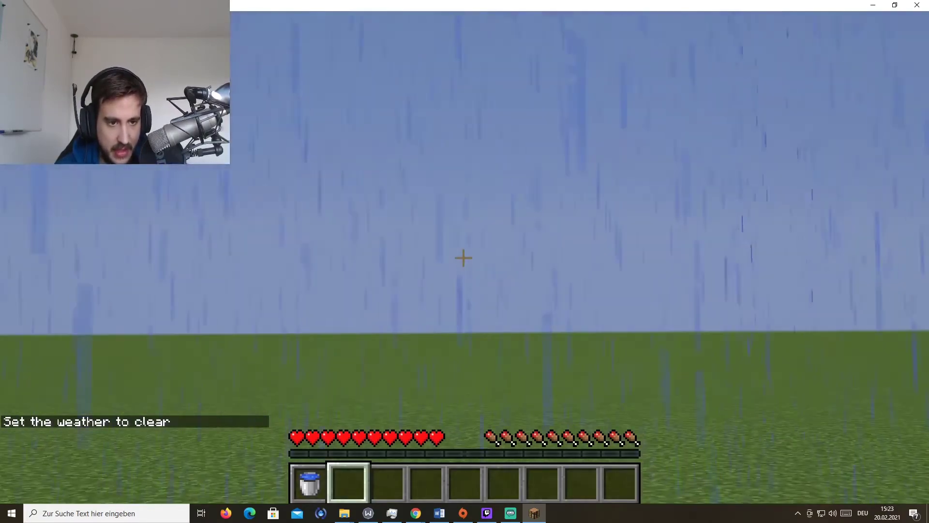
pyautogui.press('F5')
pyautogui.press('F5')
pyautogui.press('F5')
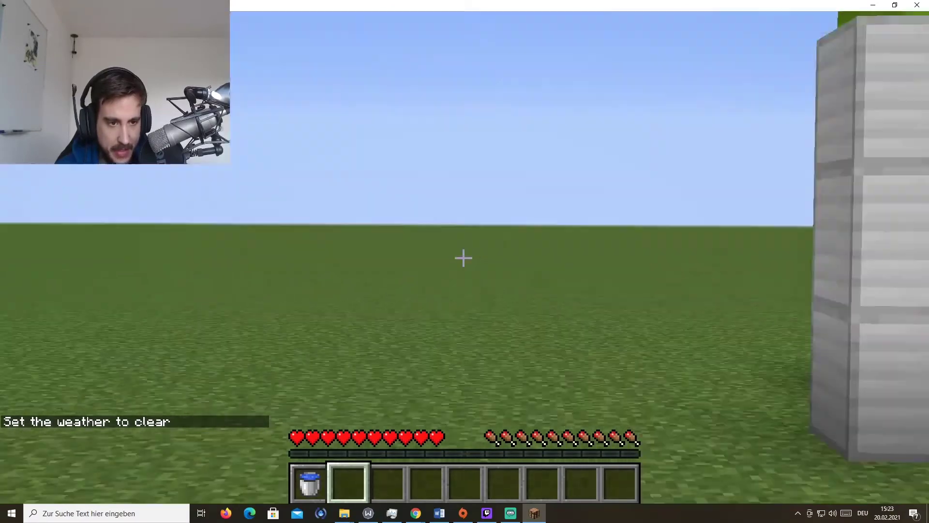
pyautogui.press('w')
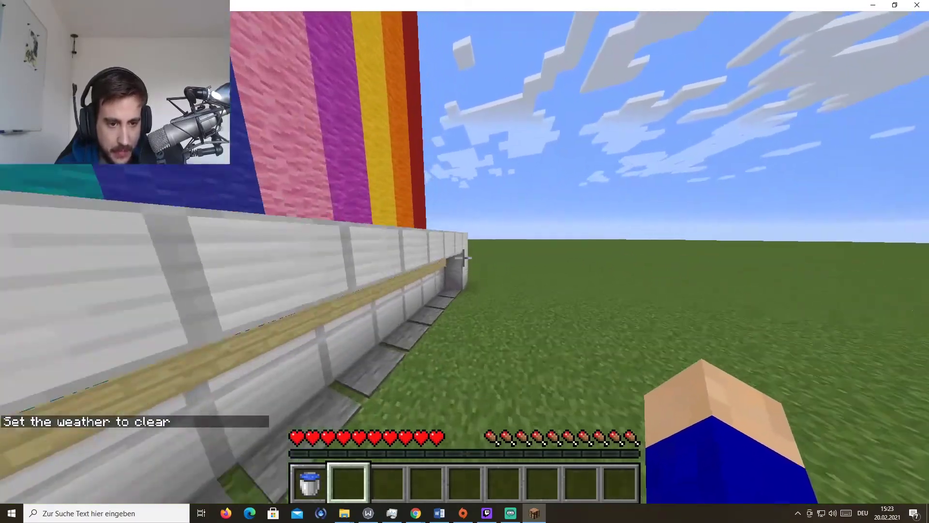
pyautogui.press('F3')
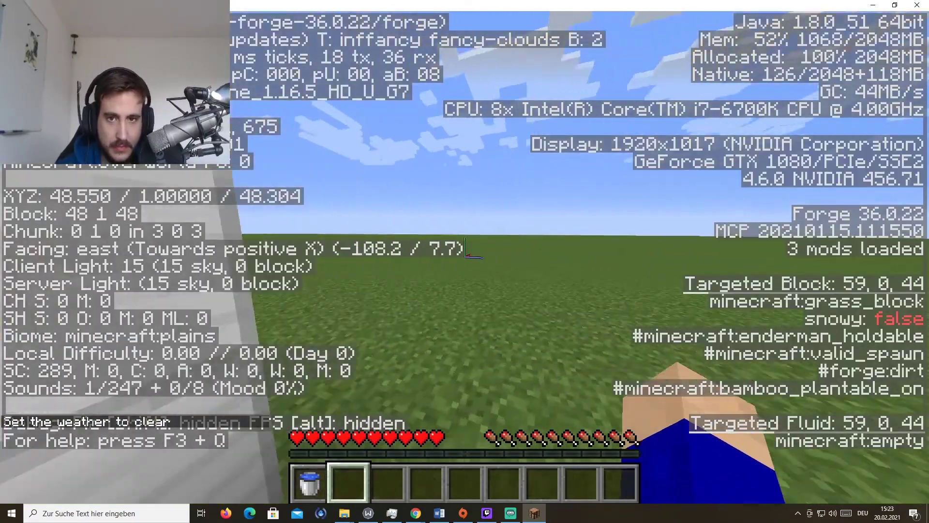
# Walk to the netherrack pillar, press its teleport button, and fall with the water bucket selected
pyautogui.press('w')
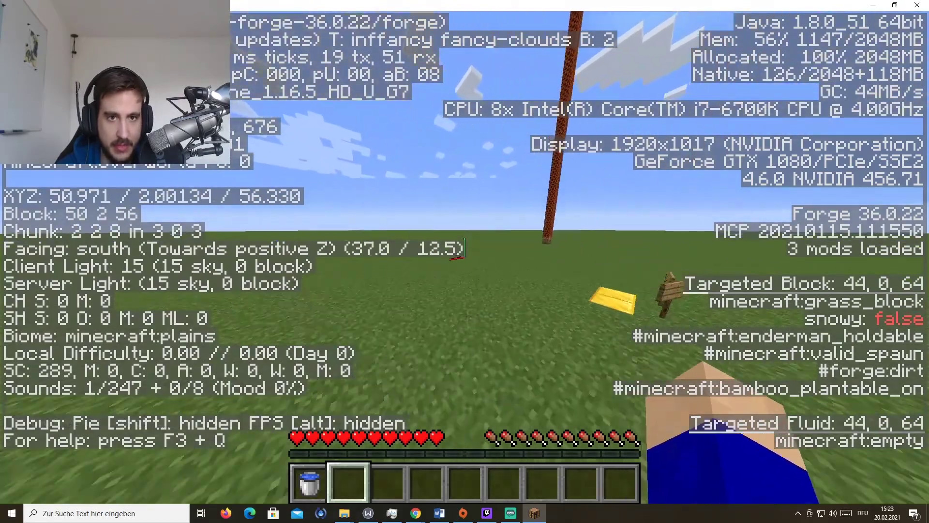
pyautogui.press('w')
pyautogui.press('space')
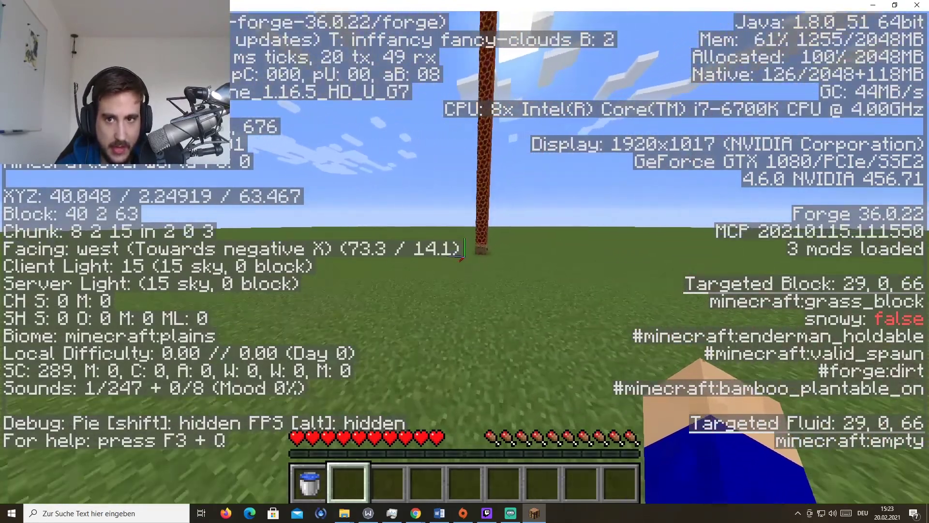
pyautogui.press('w')
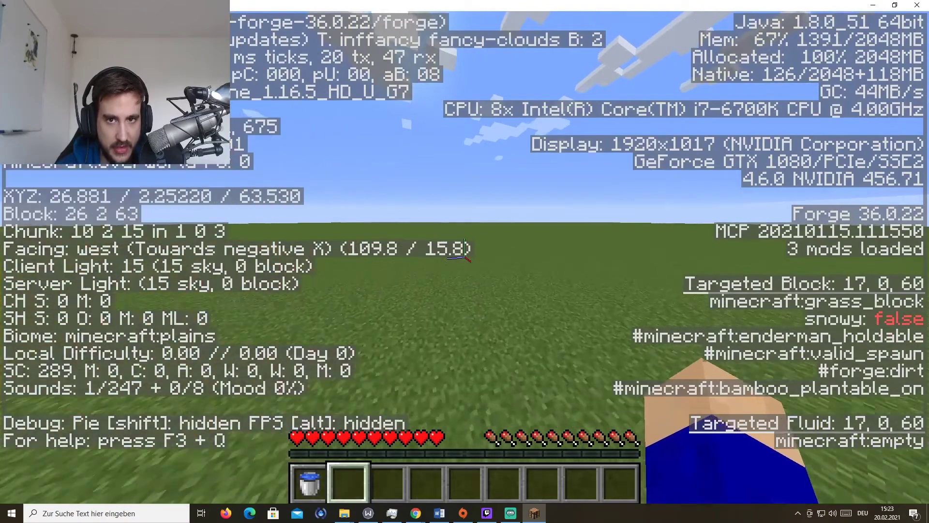
pyautogui.rightClick(464, 249)
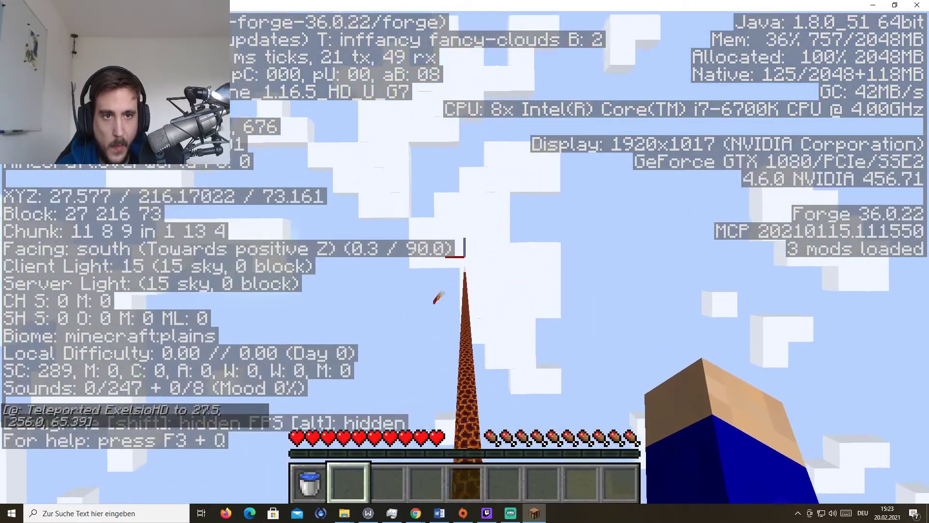
pyautogui.press('1')
pyautogui.press('F3')
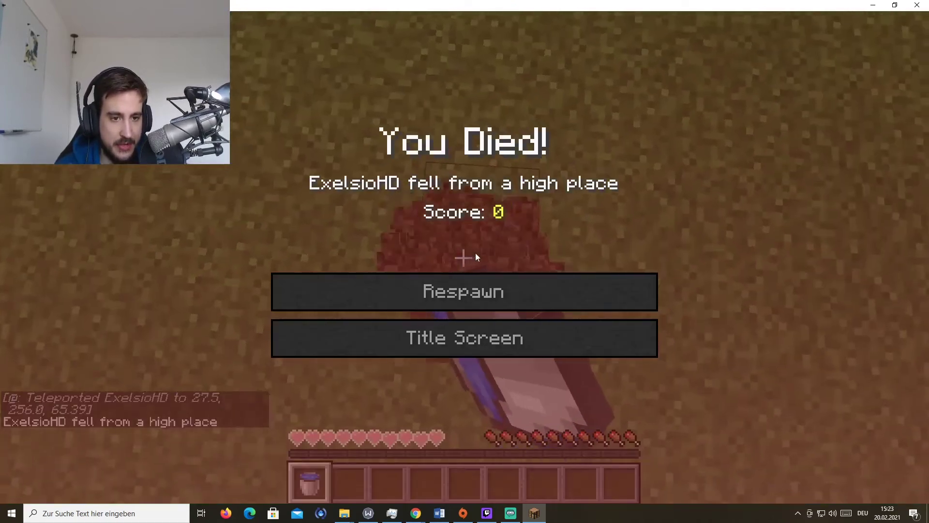
# Respawn, place and scoop up water with the bucket, and walk near the lava pillar
pyautogui.click(535, 285)
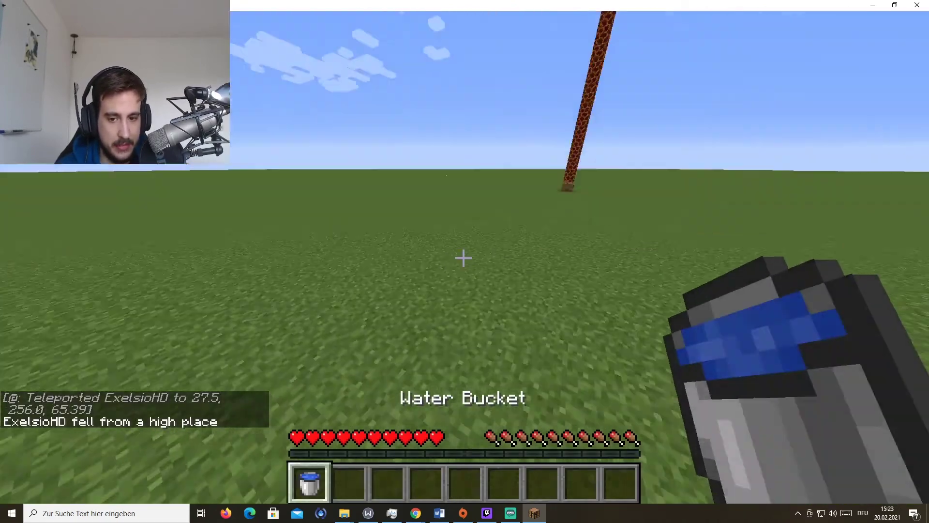
pyautogui.rightClick(463, 258)
pyautogui.rightClick(463, 258)
pyautogui.press('w')
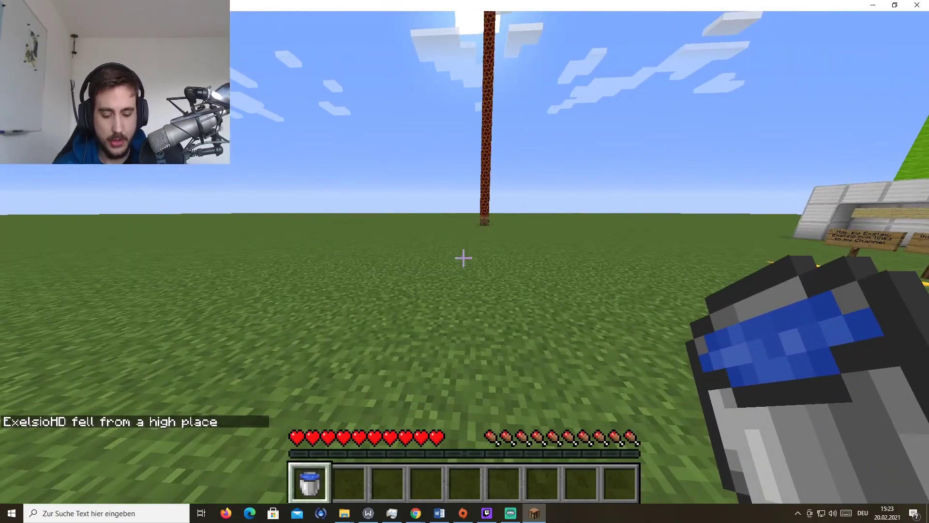
pyautogui.press('w')
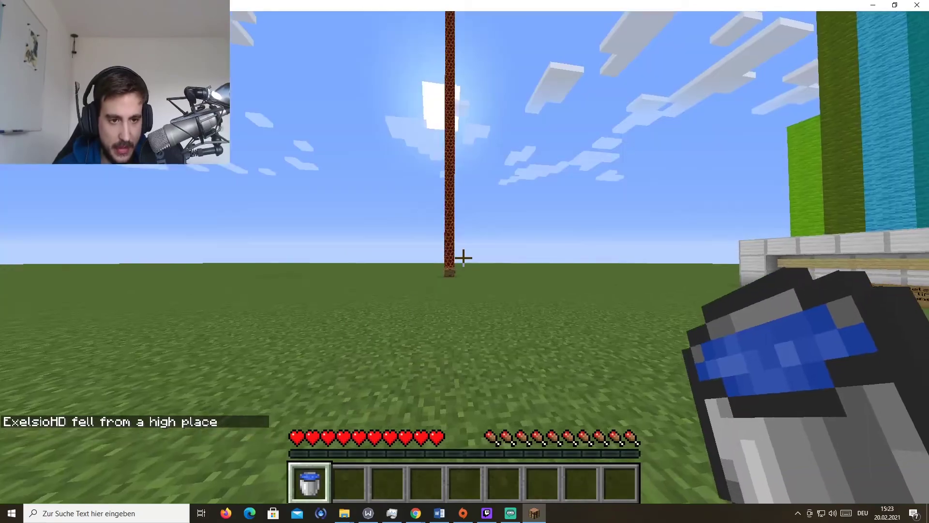
# Show the OptiFine cape in third-person views from behind and from the front
pyautogui.press('F5')
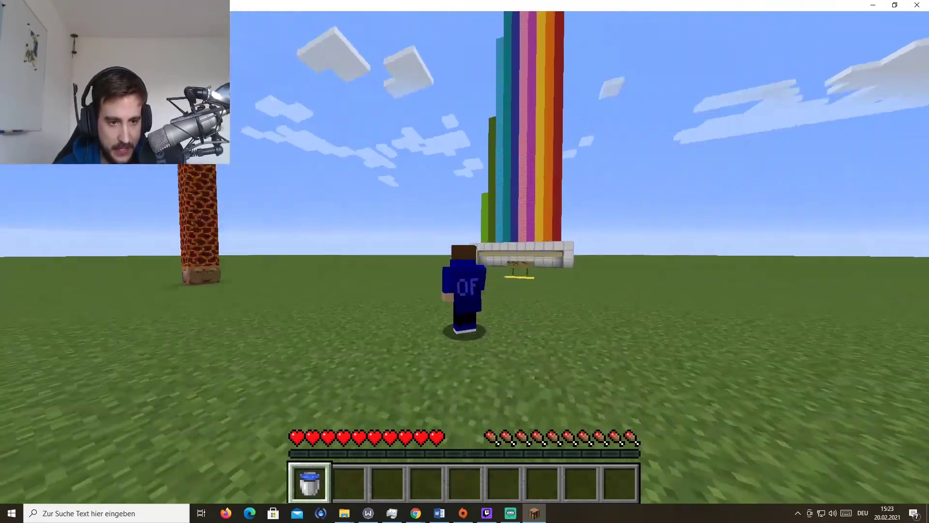
pyautogui.press('3')
pyautogui.press('F5')
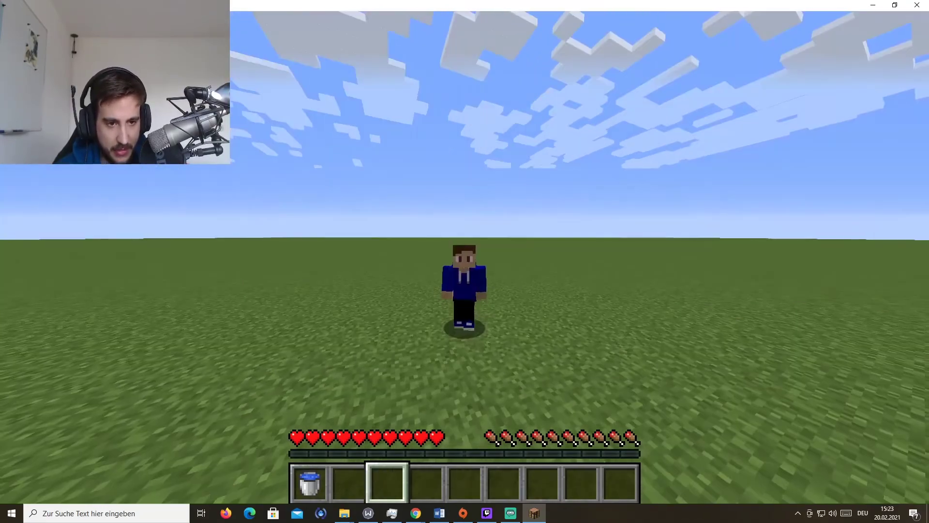
pyautogui.press('F5')
pyautogui.press('F5')
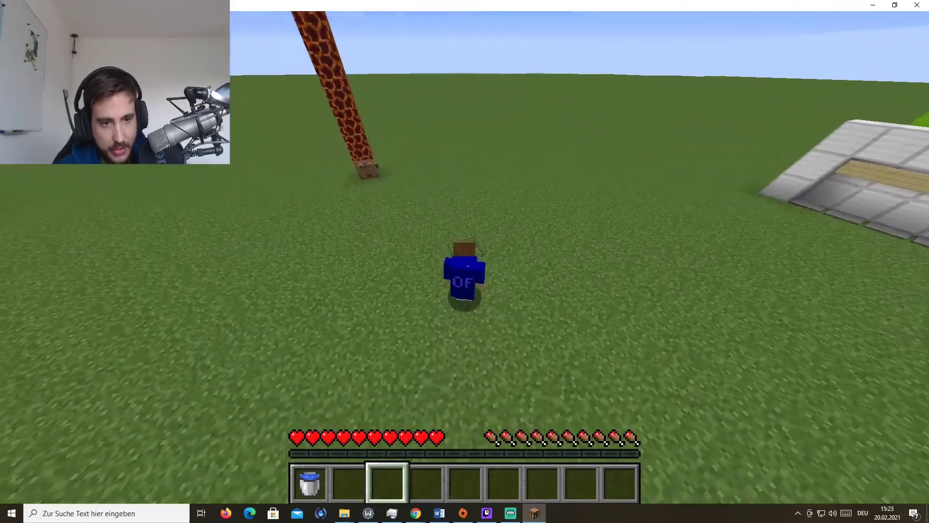
pyautogui.press('F5')
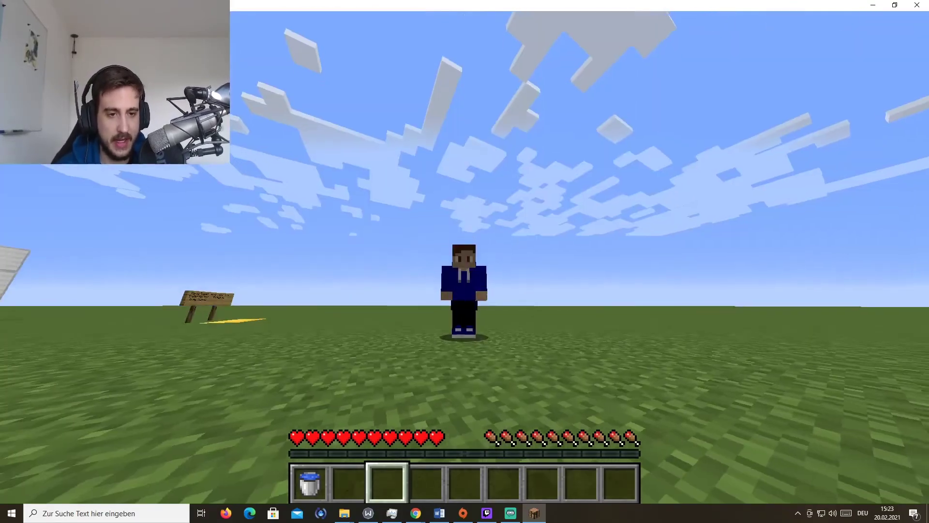